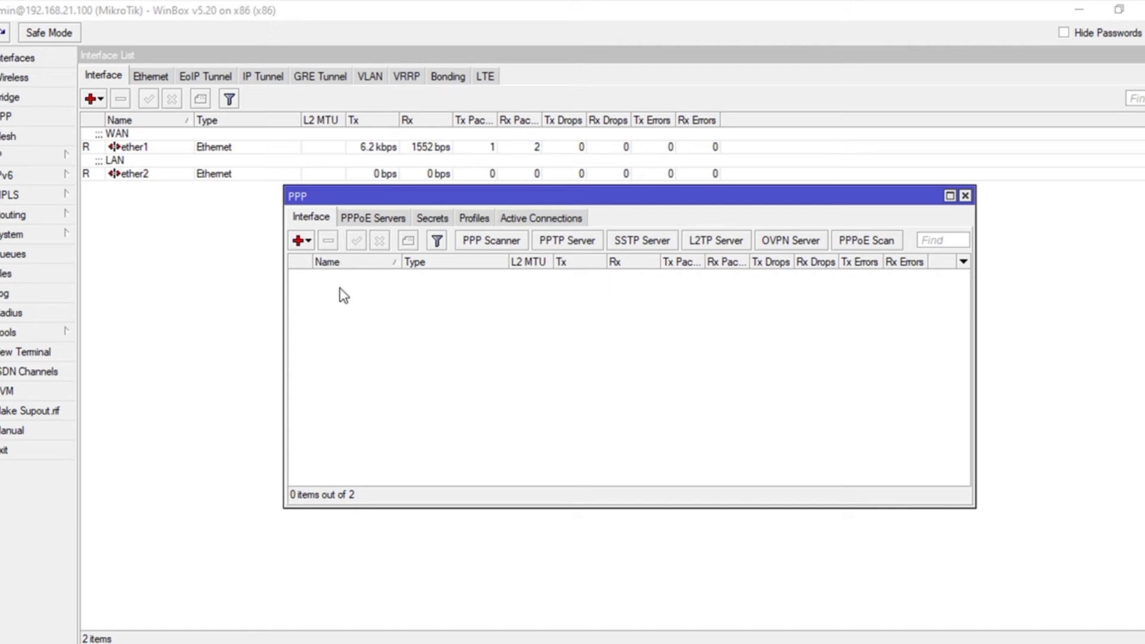
- Create address pool 'PPPoE' spanning 10.10.10.1-10.10.10.254, then return to the PPPoE Servers list
click(373, 218)
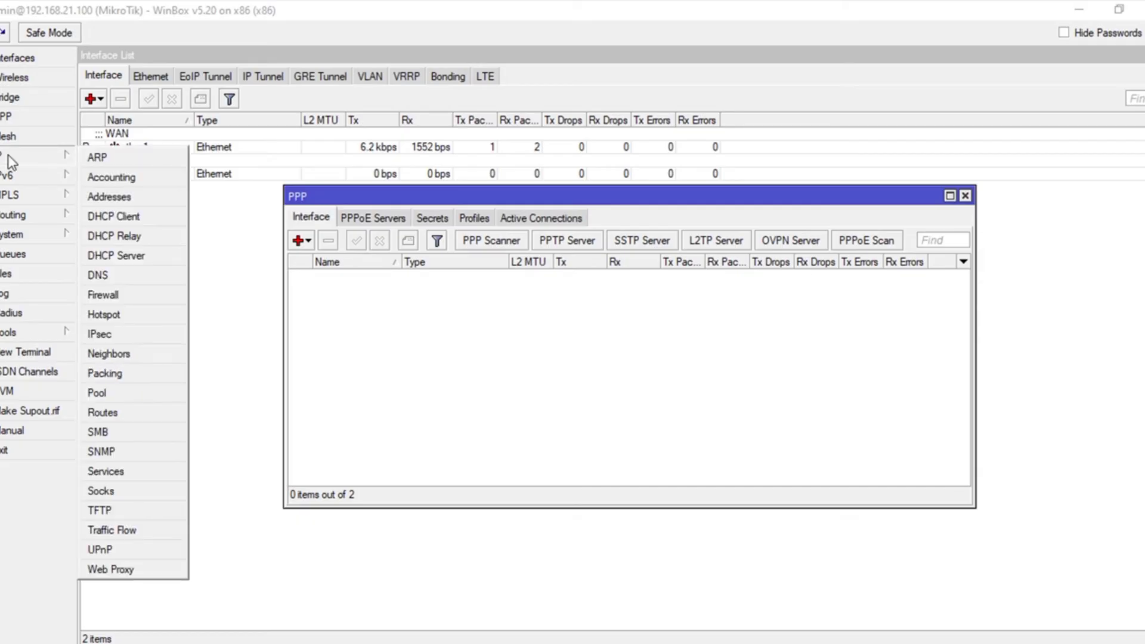
click(97, 392)
click(439, 240)
text(PPPoE)
click(617, 327)
text(10.10.10.1-10.10)
text(.10.254)
click(715, 304)
click(377, 224)
click(377, 223)
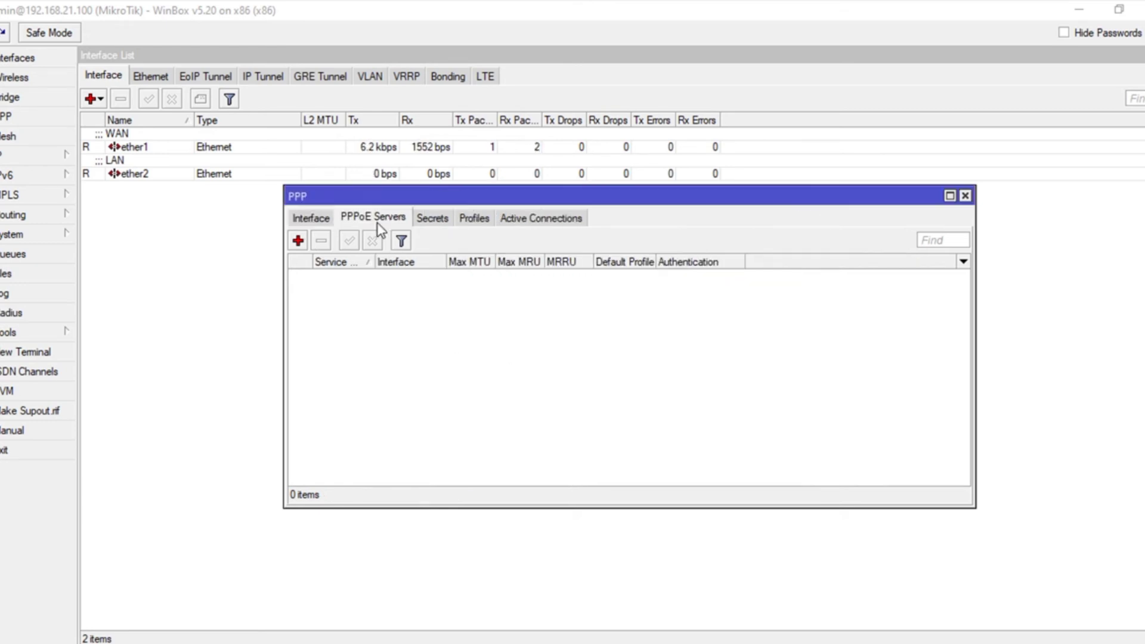
- Add PPPoE service1 on ether2 with one session per host, with chap, mschap1 and mschap2 disabled, leaving PAP only
click(299, 240)
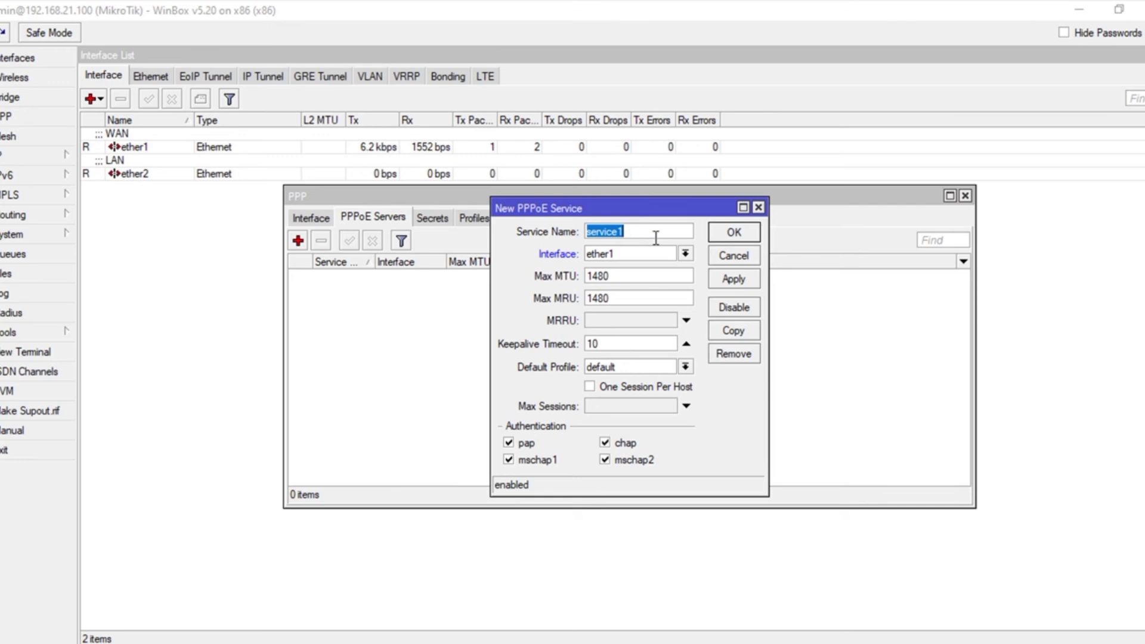
click(686, 254)
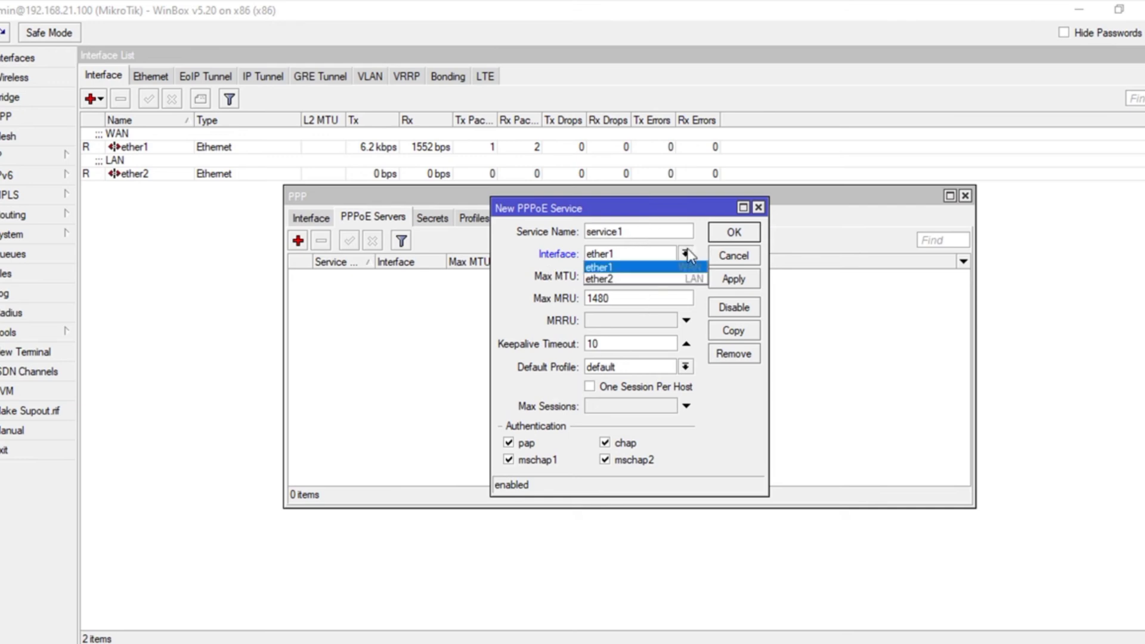
click(658, 280)
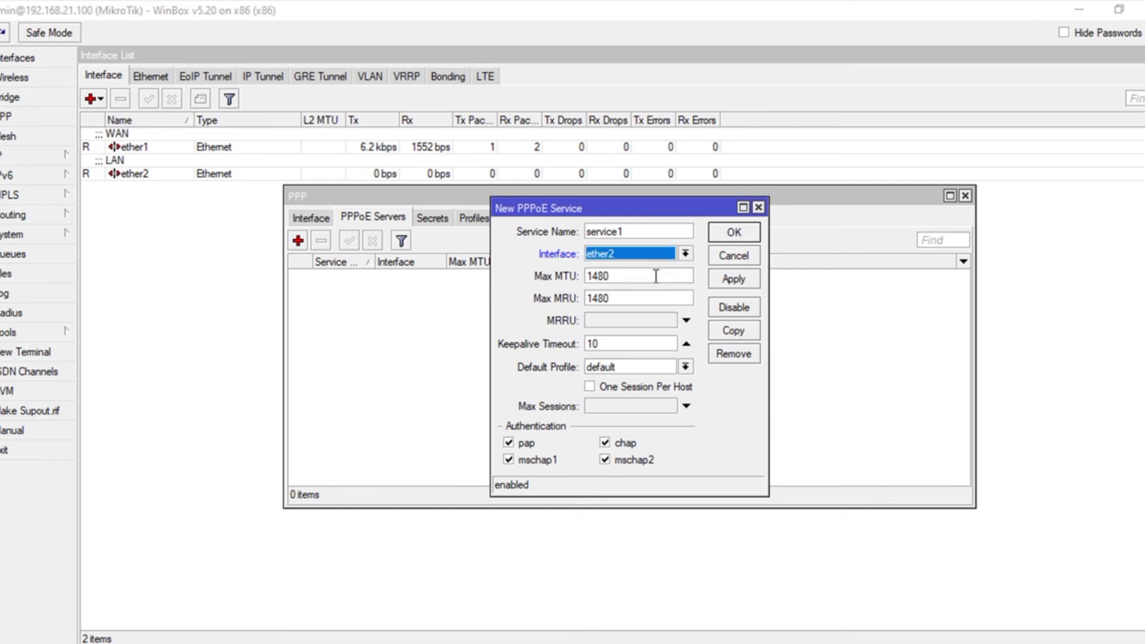
click(613, 393)
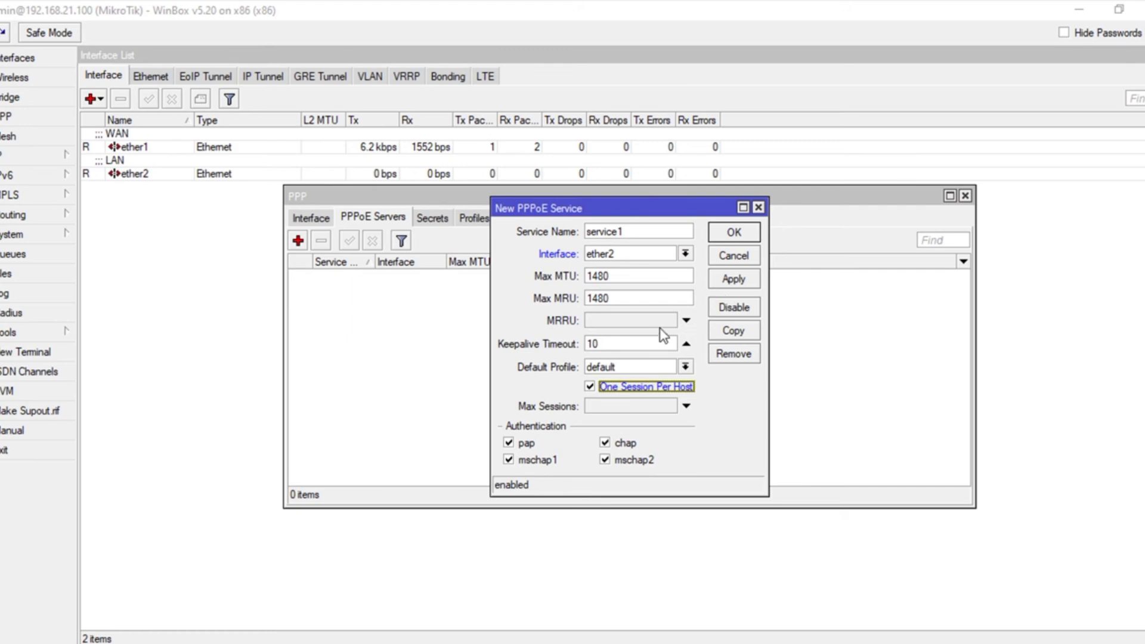
click(627, 444)
click(621, 463)
click(556, 464)
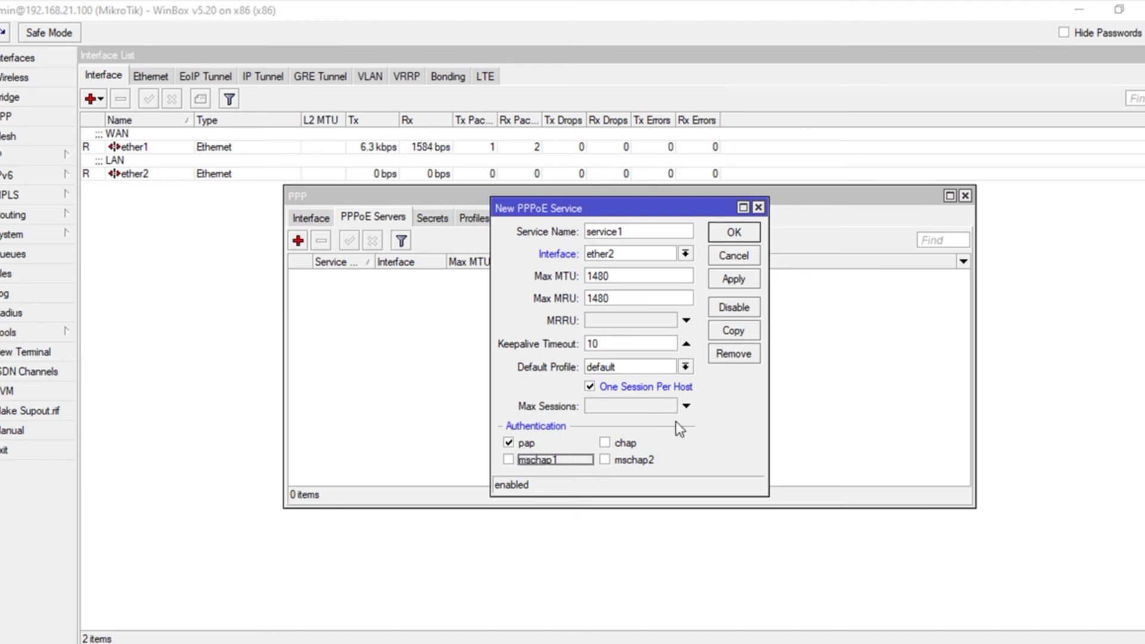
click(741, 281)
- Enable Use Radius for PPP authentication and accounting with a 00:01:00 interim update
click(735, 233)
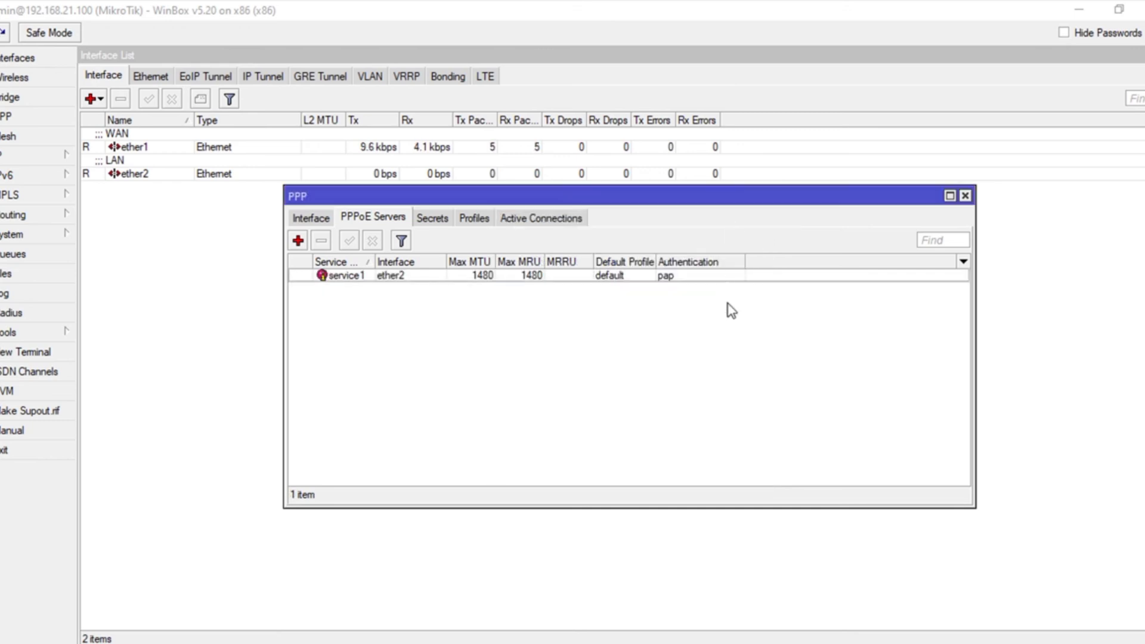
click(428, 217)
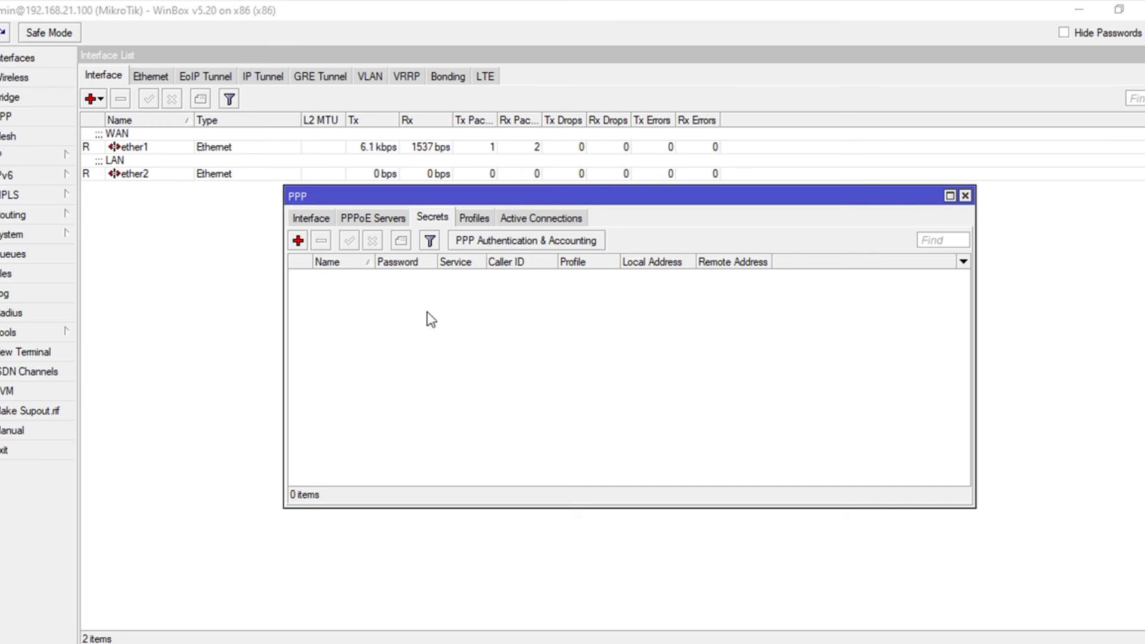
click(505, 238)
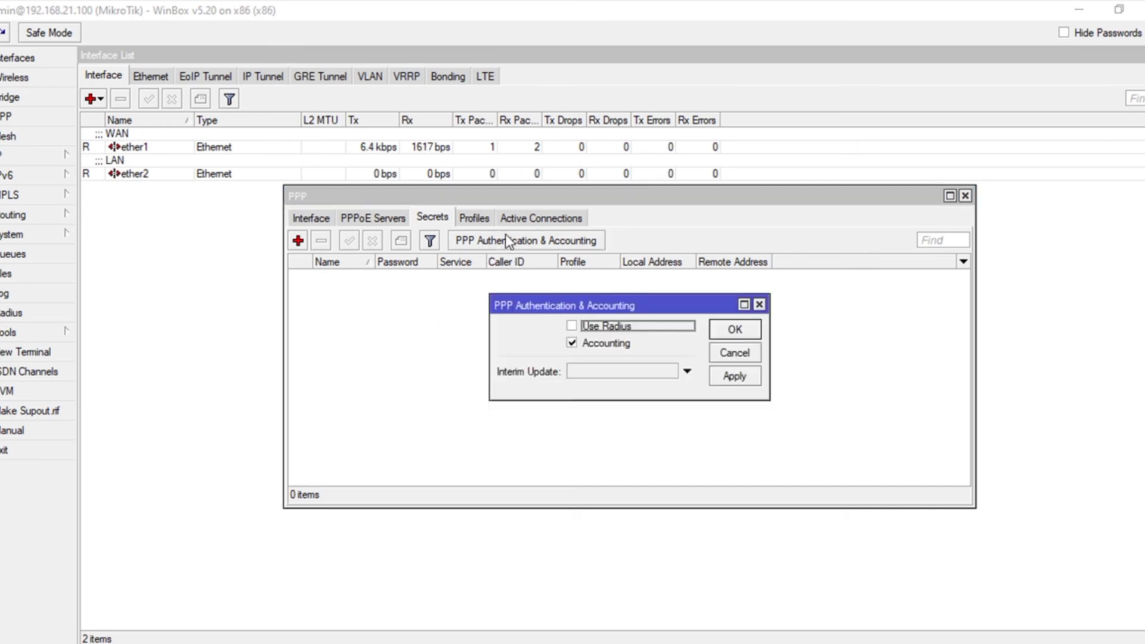
click(596, 327)
click(602, 372)
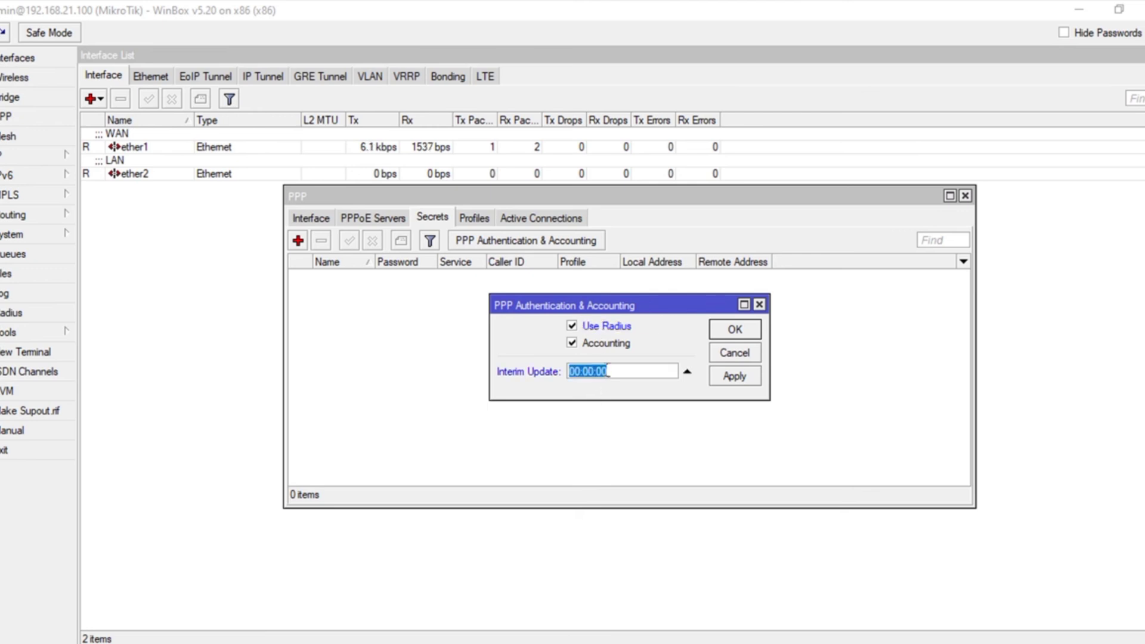
click(618, 370)
key(Left)
key(Left)
key(Delete)
text(1)
click(734, 377)
- Close the authentication settings, browse the PPP Profiles and Secrets tabs, and return to PPPoE Servers
click(735, 329)
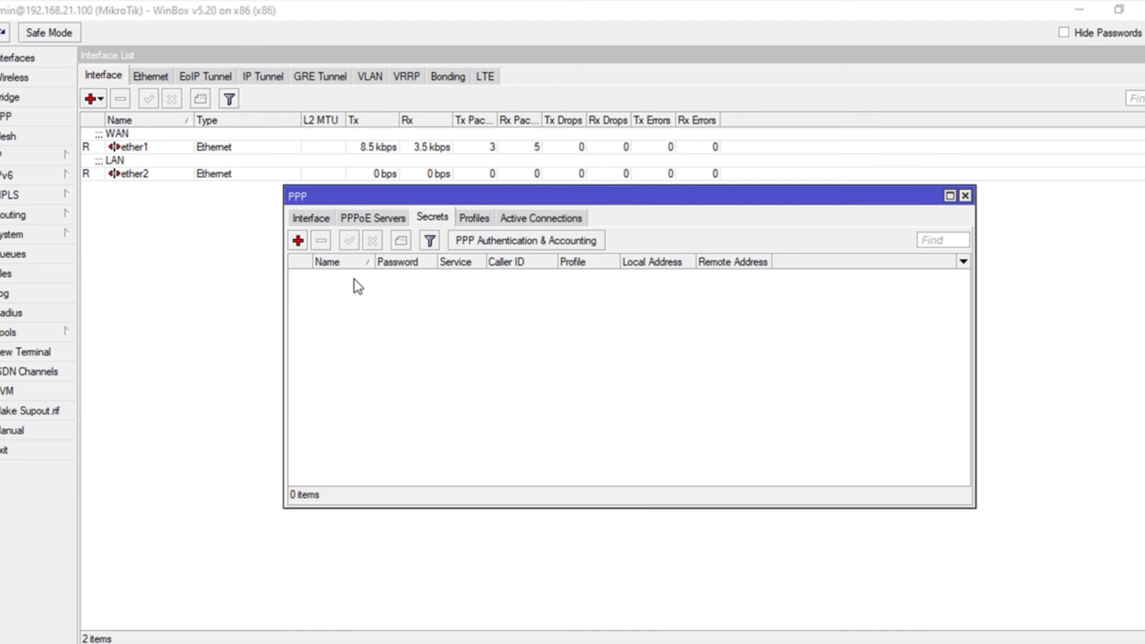
click(472, 218)
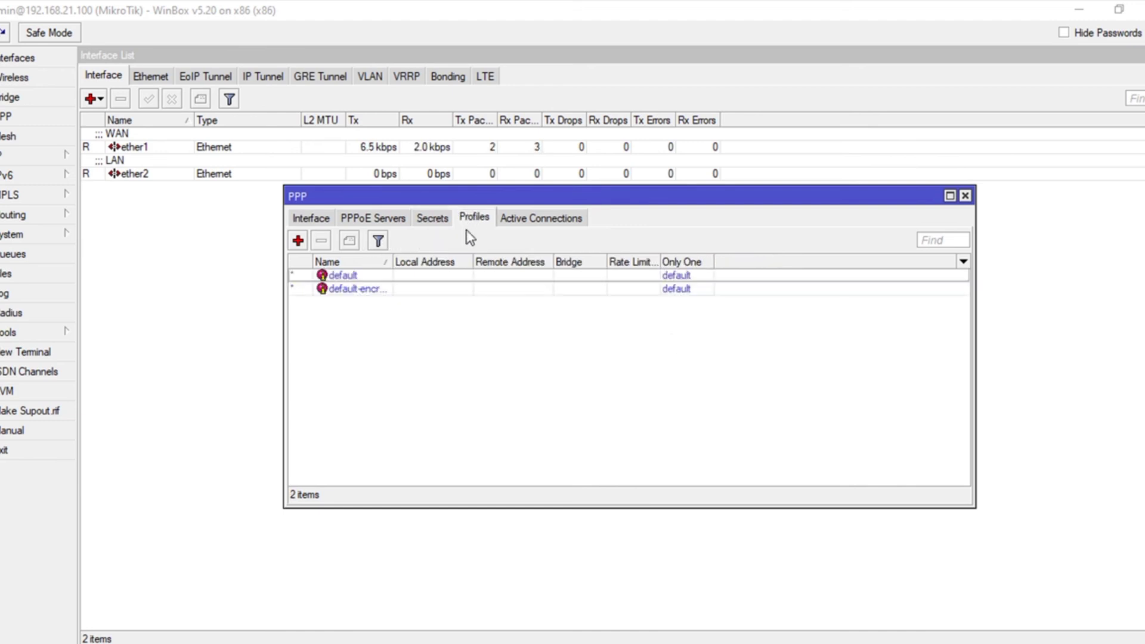
click(445, 221)
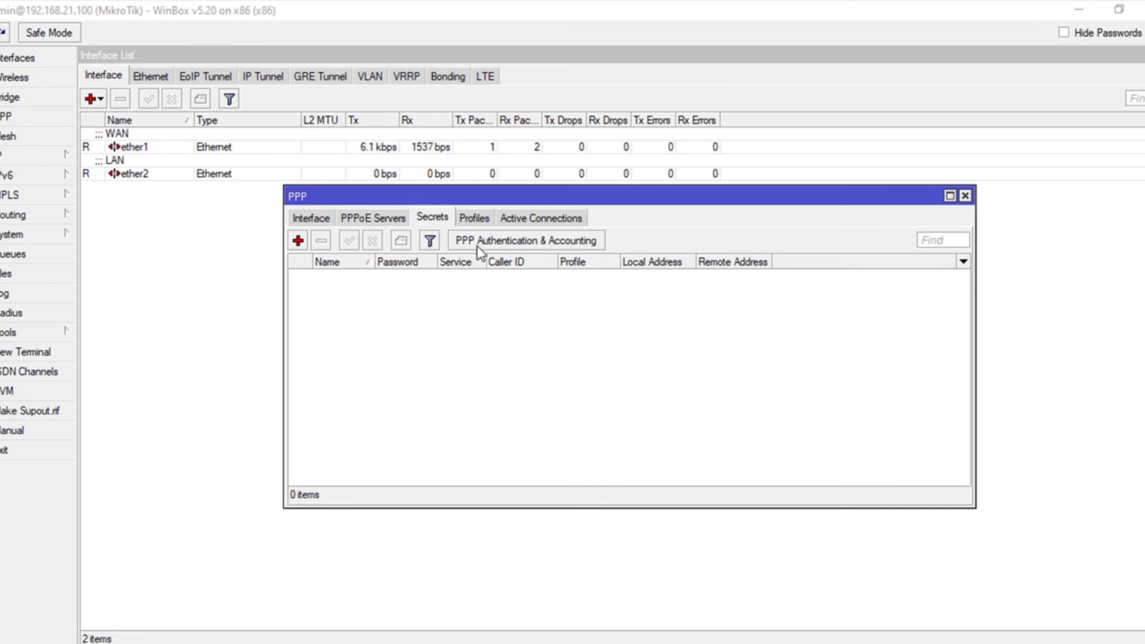
click(478, 218)
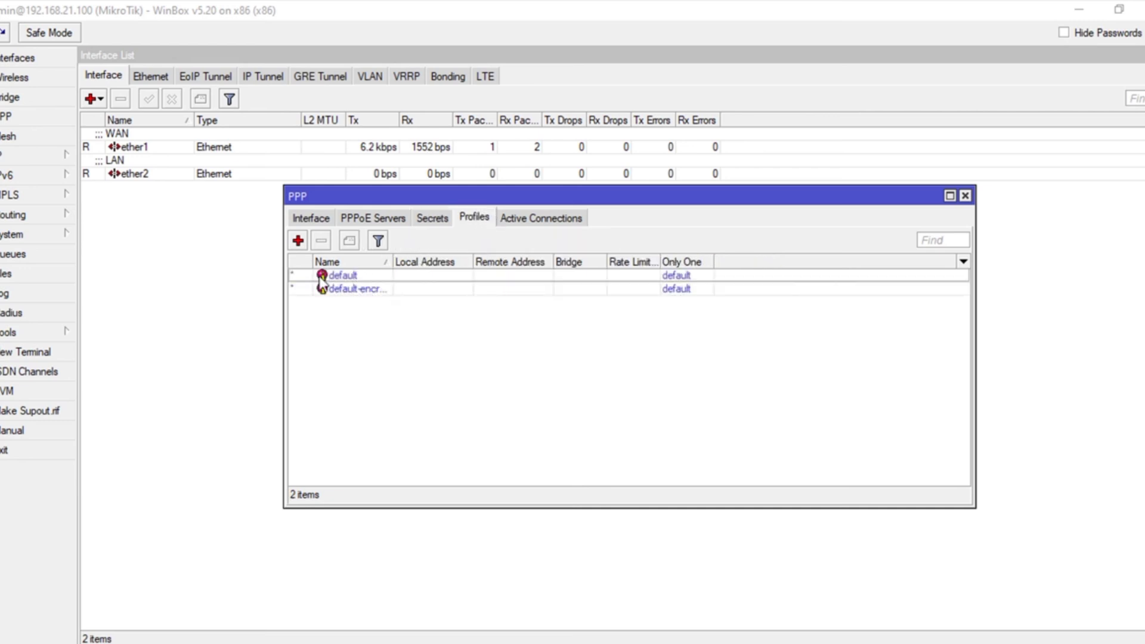
click(399, 217)
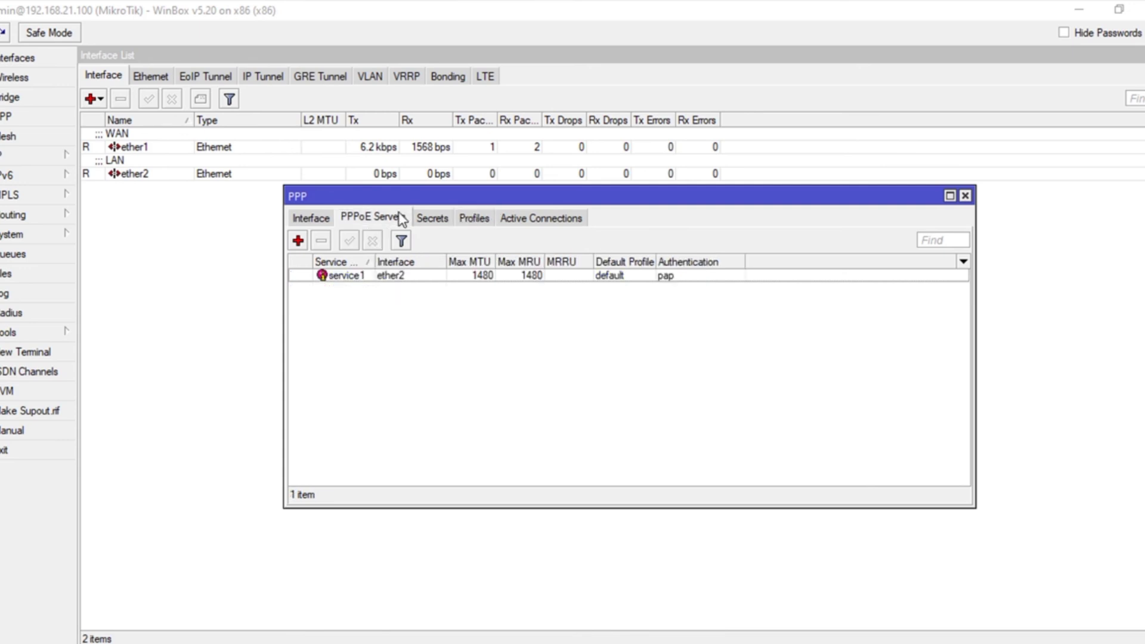
double_click(356, 276)
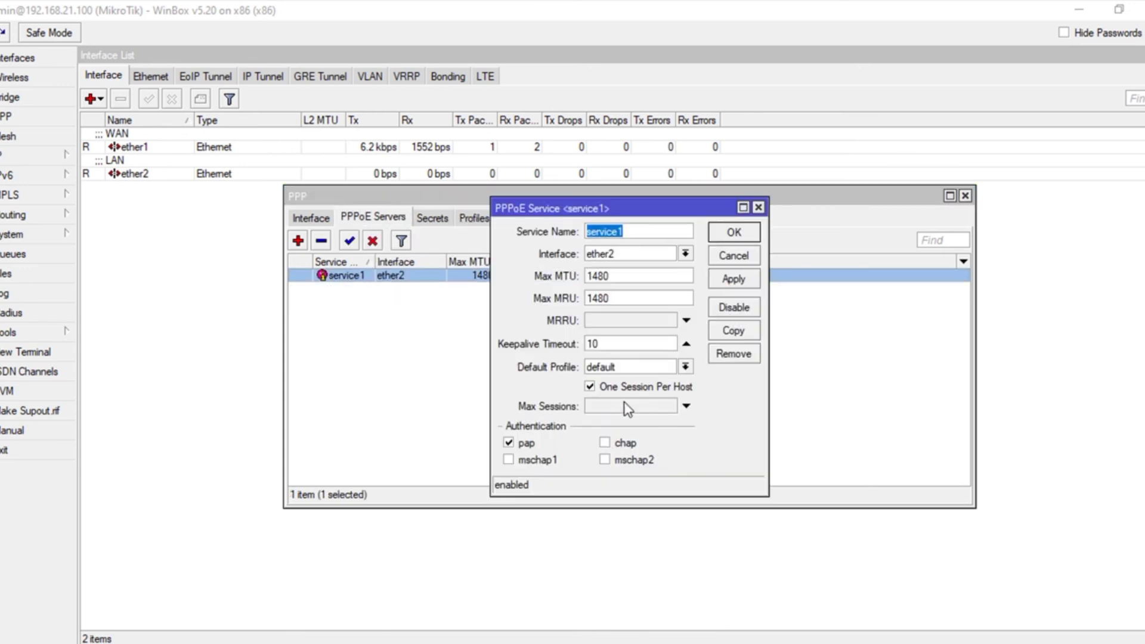
click(687, 367)
click(687, 367)
click(686, 367)
click(687, 367)
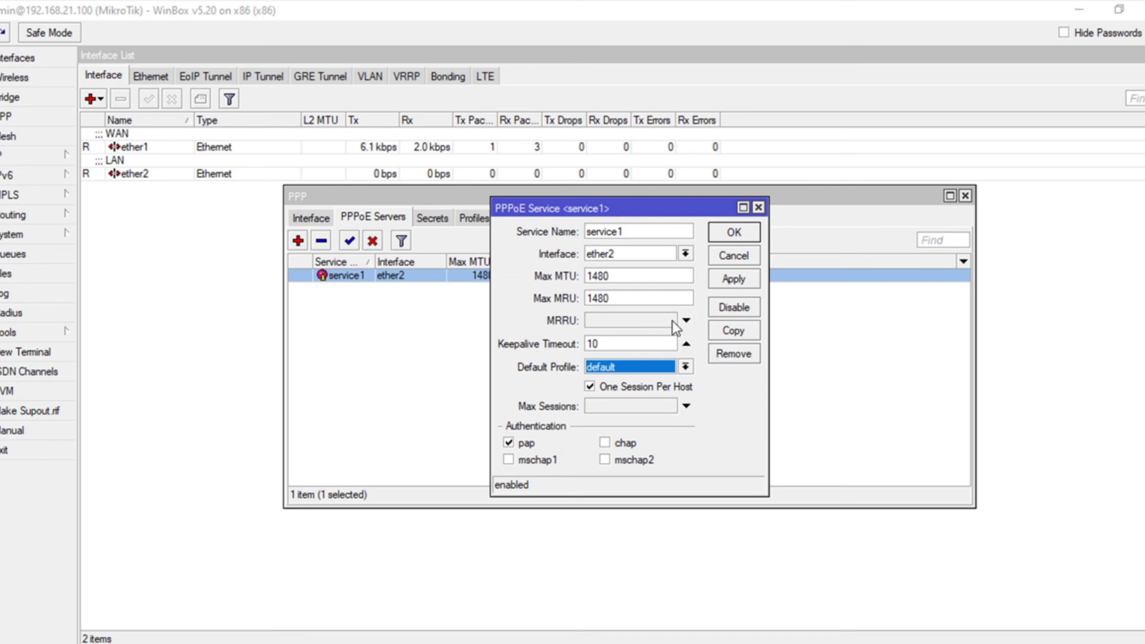
click(729, 232)
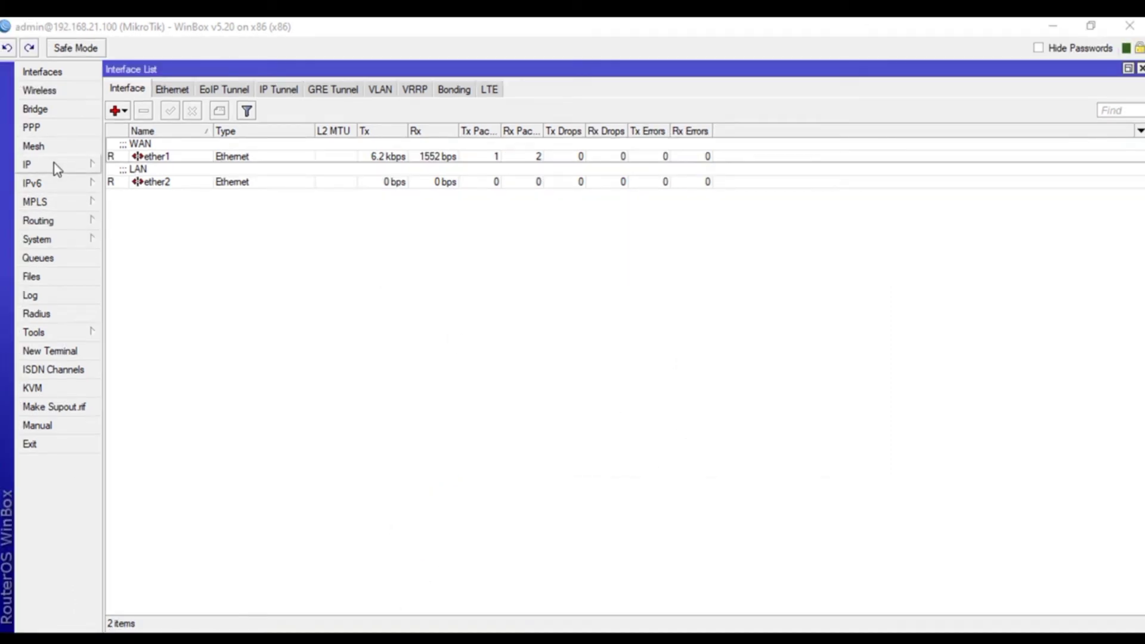
- Open IP > Hotspot, browse the profiles, users and user profiles tabs, then launch Hotspot Setup
click(57, 163)
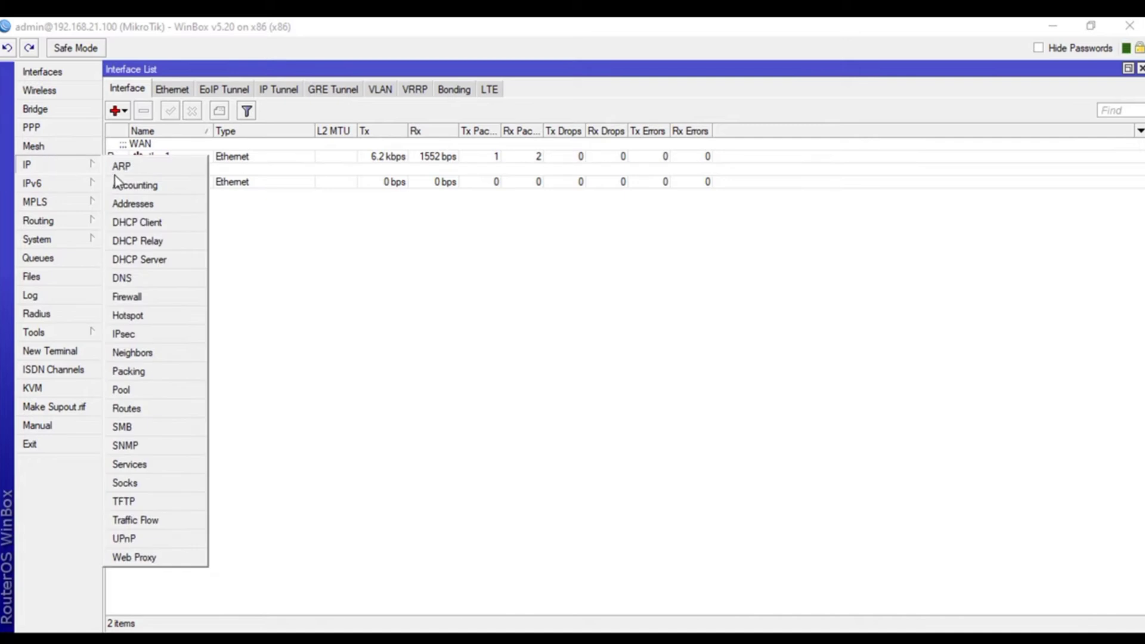
click(156, 316)
click(396, 225)
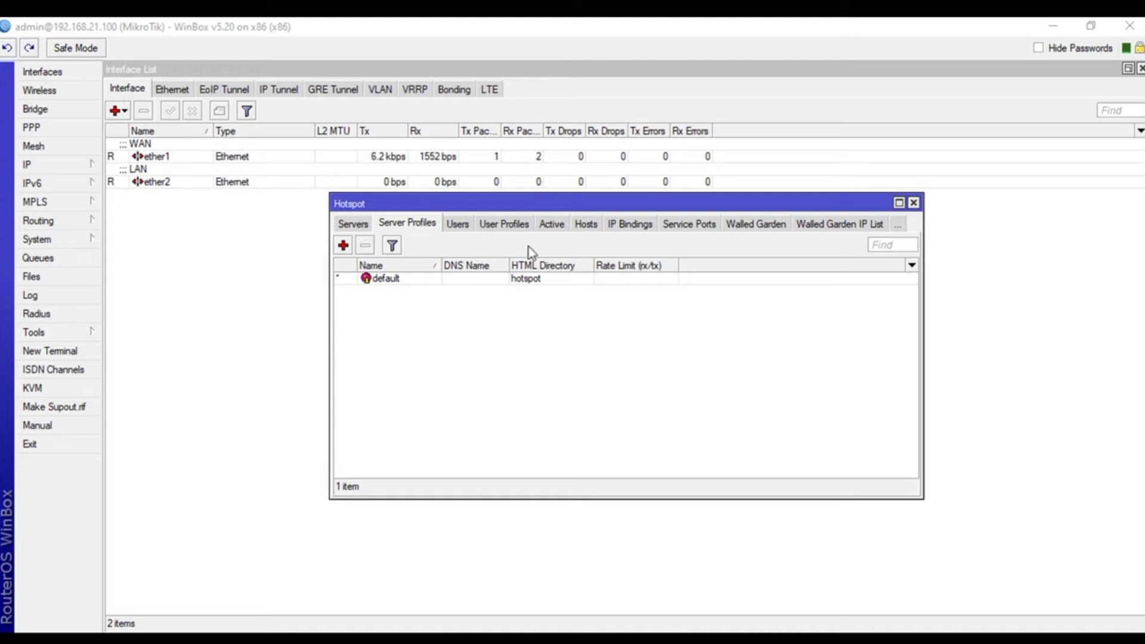
click(457, 224)
click(464, 224)
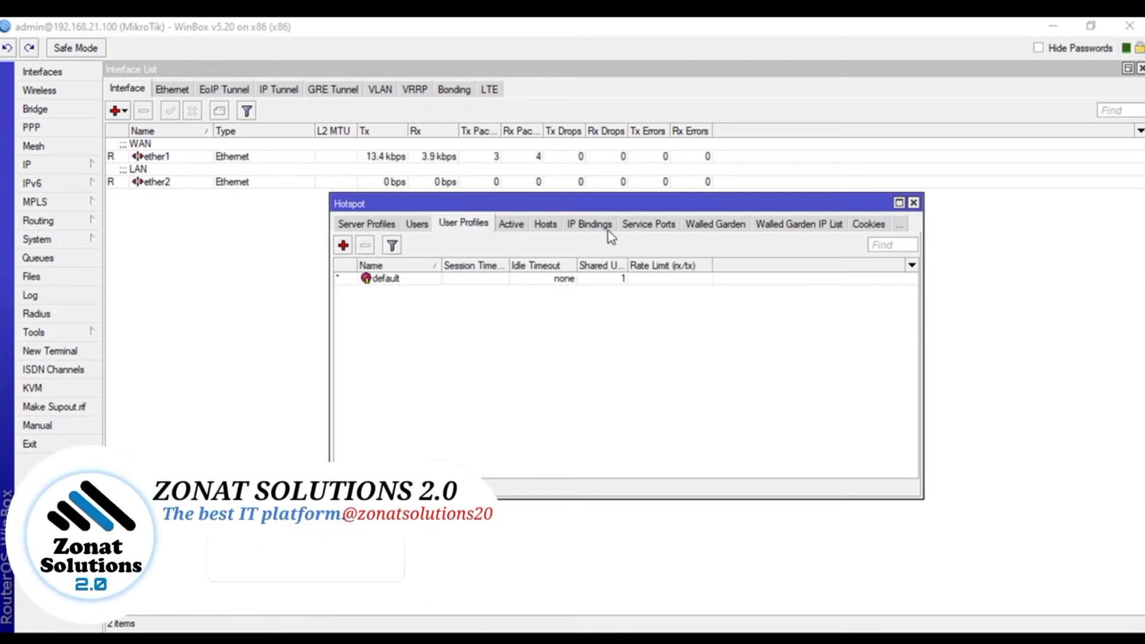
click(370, 225)
click(345, 231)
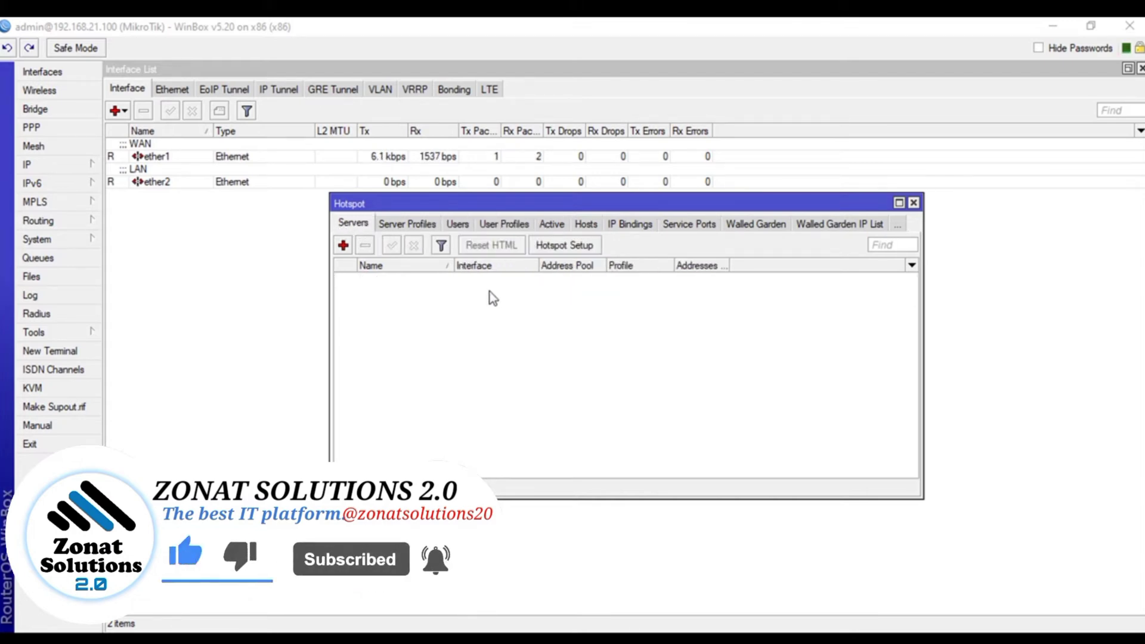
click(548, 246)
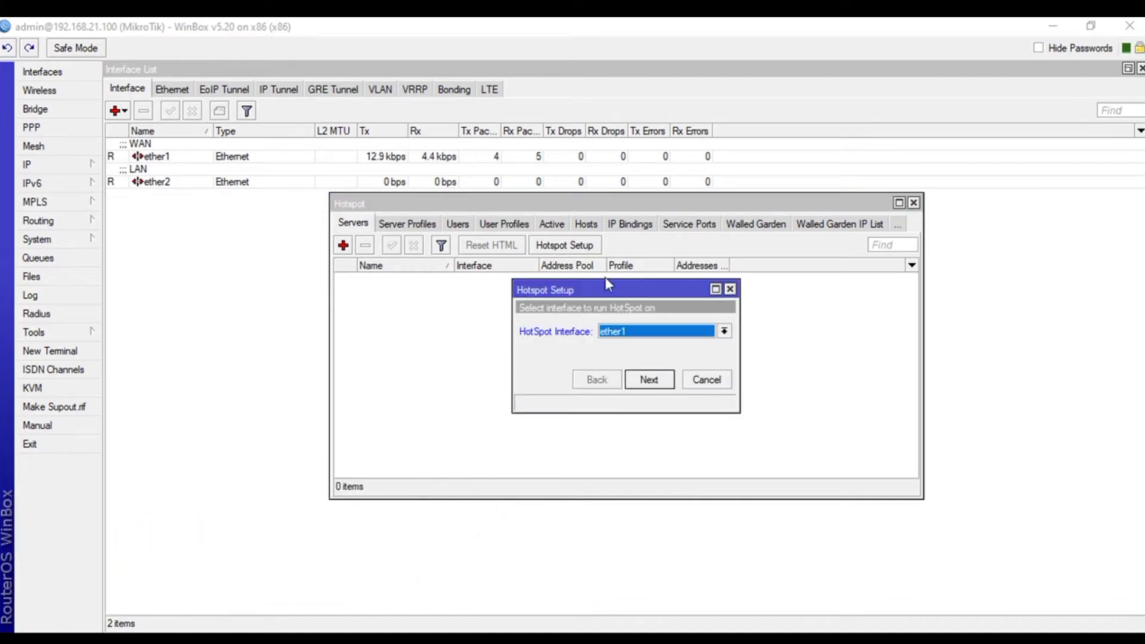
- Choose ether2 as the HotSpot interface and advance to the local address step
click(686, 332)
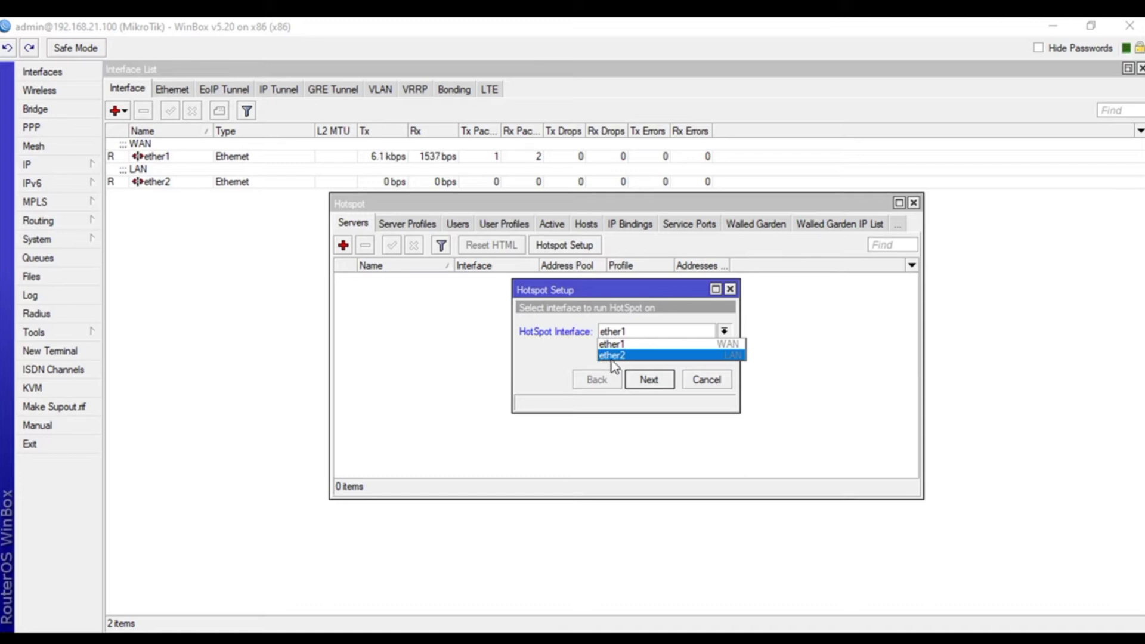
click(613, 356)
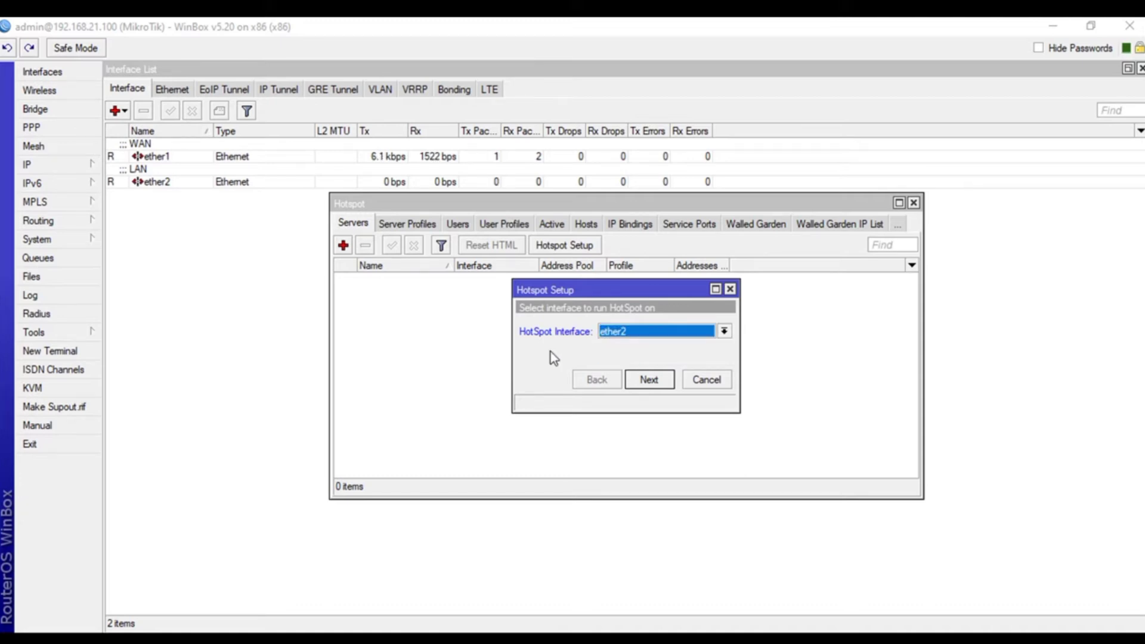
click(673, 383)
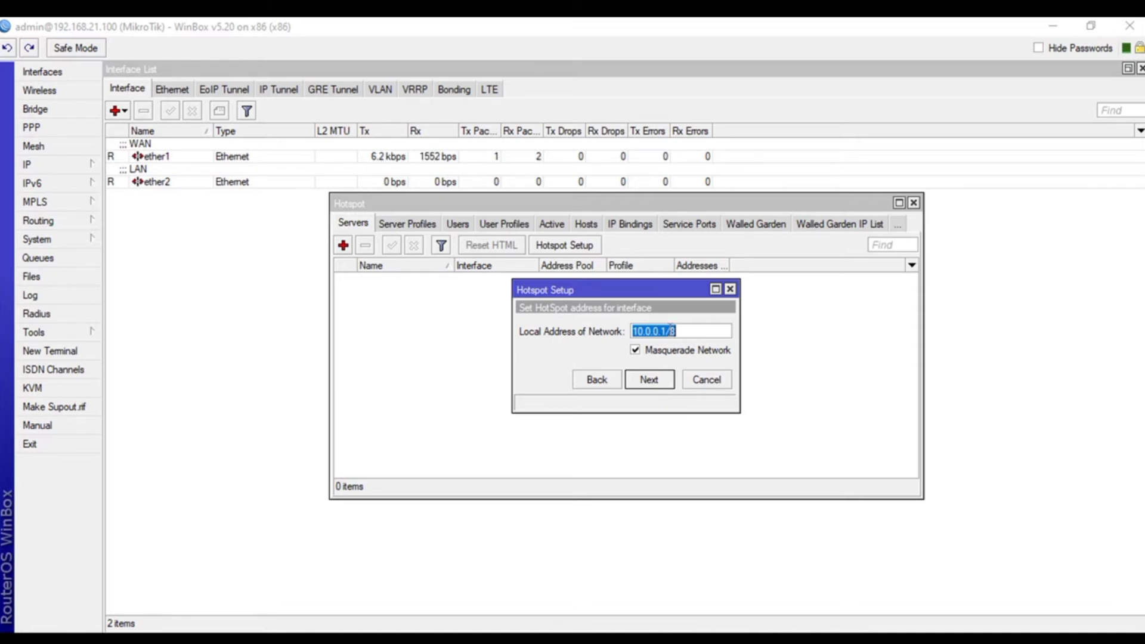
- Keep local address 10.0.0.1/8 and change the hotspot address pool to 10.0.0.2-10.0.0.254
click(650, 386)
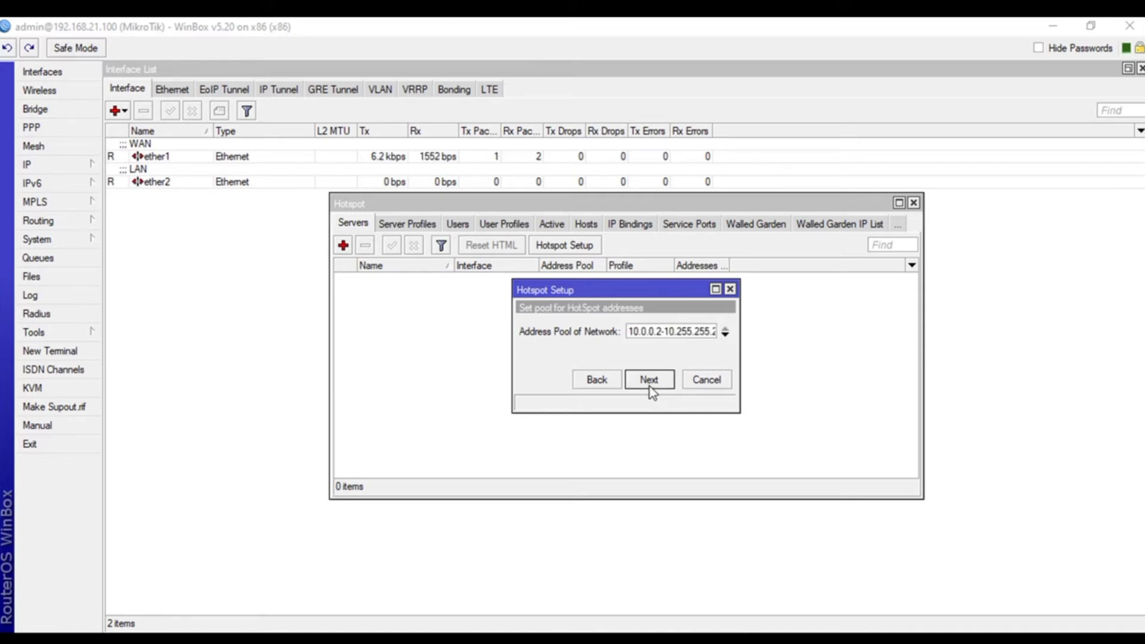
click(684, 332)
key(Right)
key(Right)
key(Right)
key(Right)
key(Left)
key(Left)
key(Left)
key(BackSpace)
key(BackSpace)
key(BackSpace)
key(BackSpace)
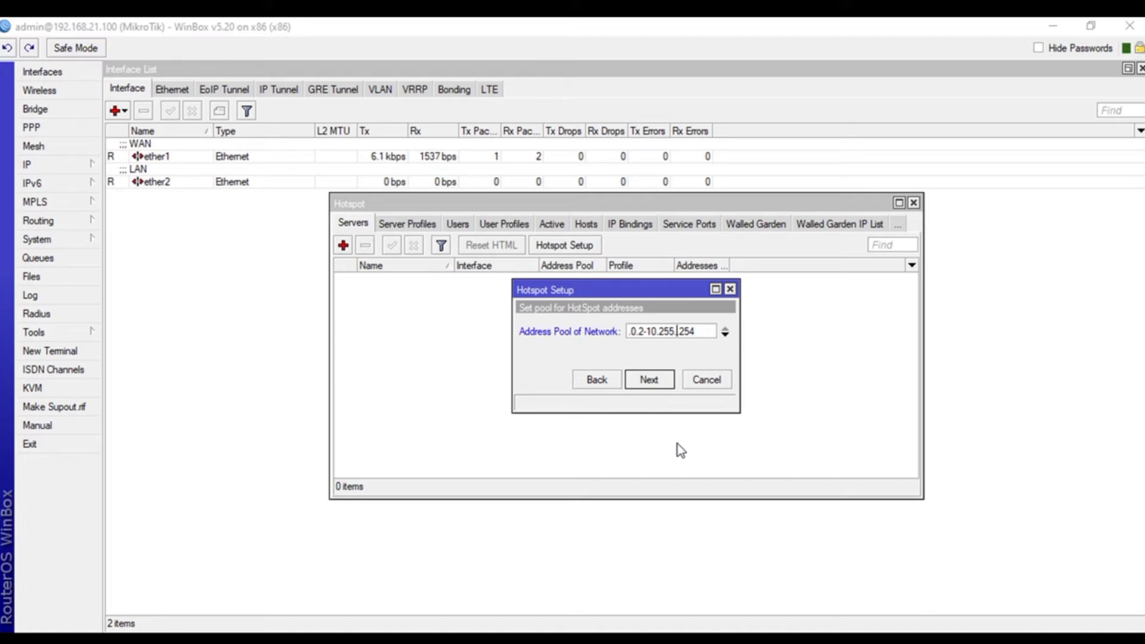
text(0.)
key(Left)
key(Left)
key(BackSpace)
key(BackSpace)
key(BackSpace)
text(0)
key(Right)
key(Right)
key(Right)
key(Right)
key(Right)
key(Left)
key(Left)
key(Left)
key(Left)
key(Left)
key(Left)
key(Left)
key(Left)
key(Left)
key(Left)
key(Left)
key(Left)
key(Left)
key(Left)
key(Left)
key(Left)
key(Left)
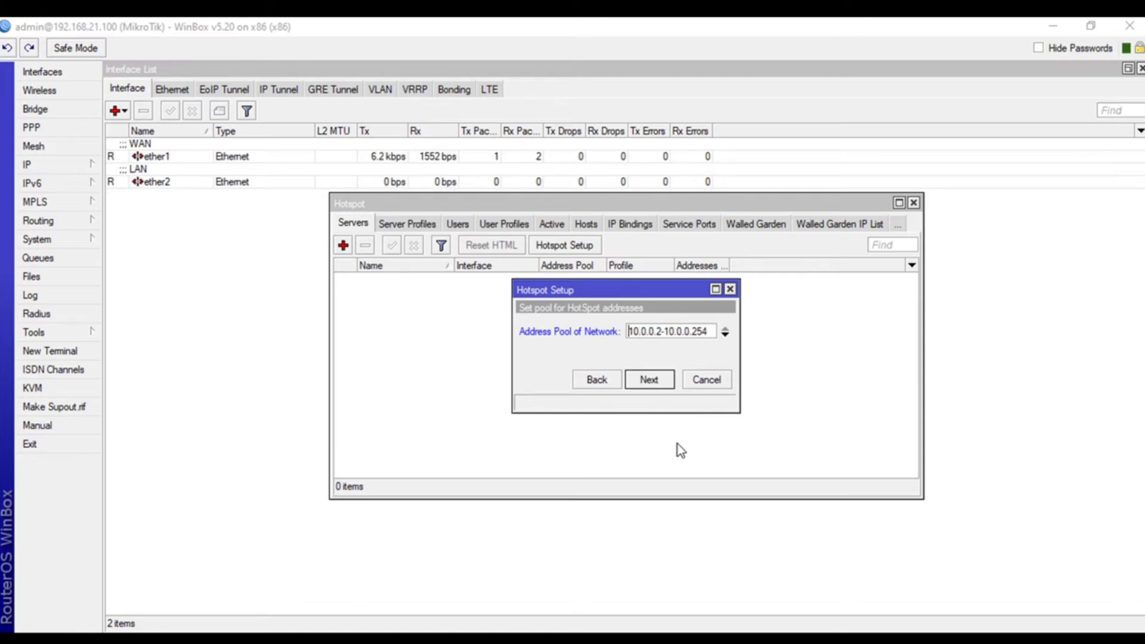
key(Right)
key(Right)
key(Right)
key(Right)
key(Right)
key(Right)
key(Right)
key(Right)
key(Right)
key(Right)
key(Right)
key(End)
click(649, 380)
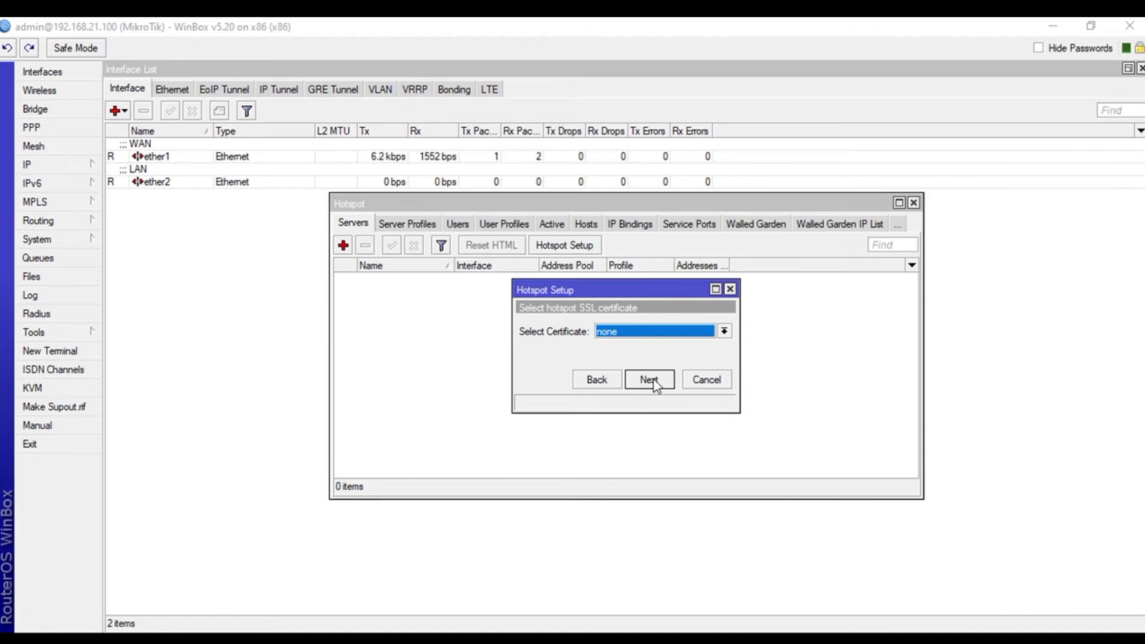
- Skip the SSL certificate and SMTP pages and keep 8.8.8.8 as the DNS server
click(653, 381)
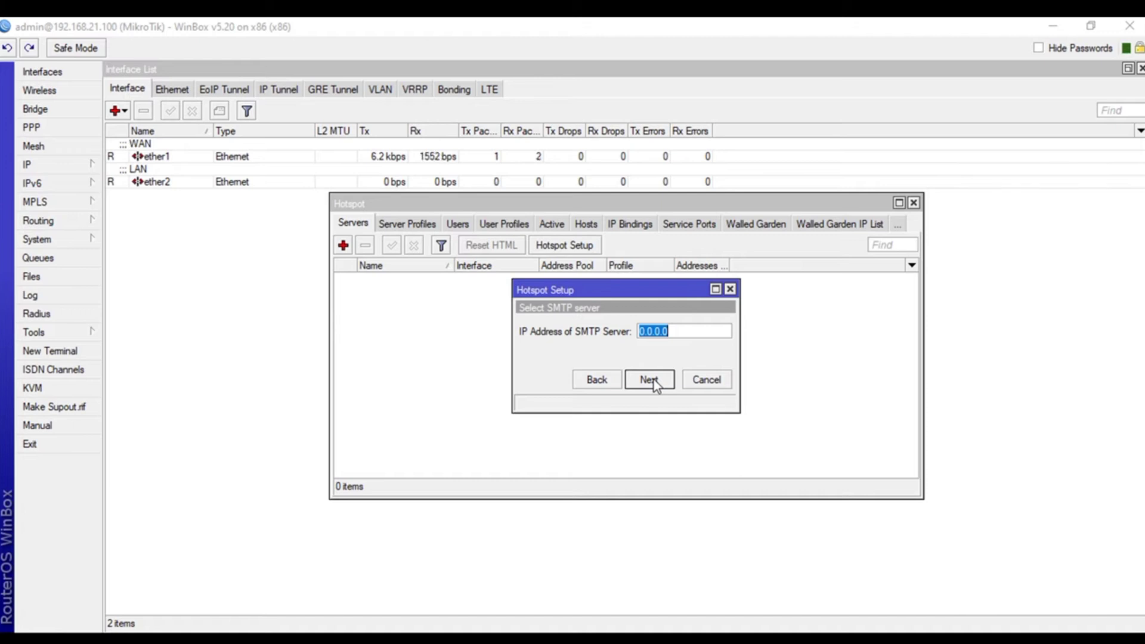
click(649, 380)
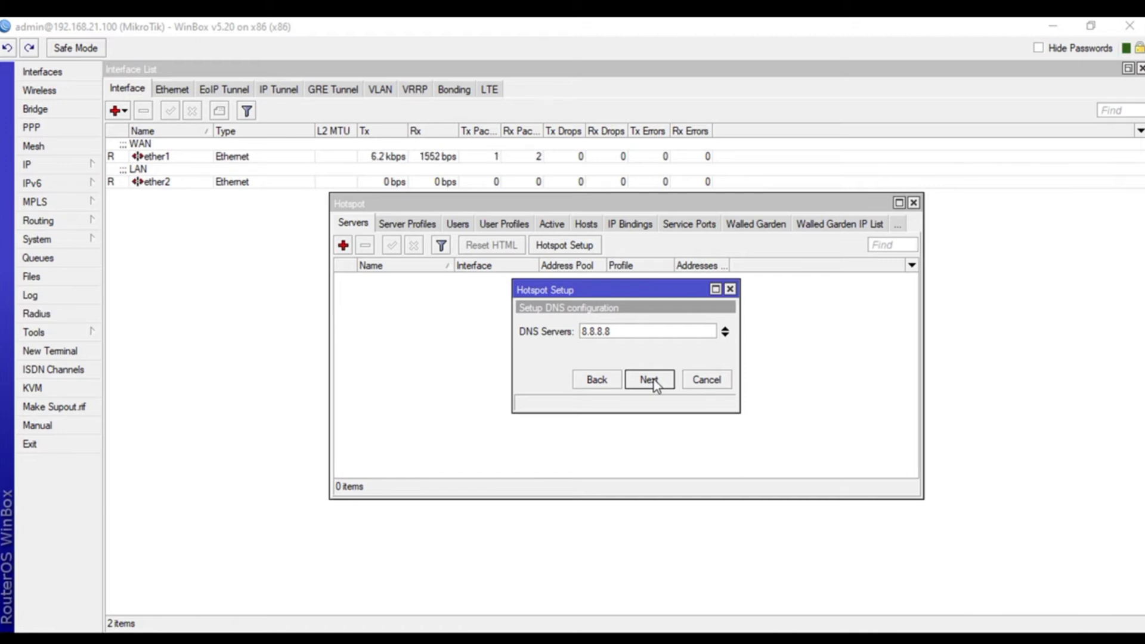
click(649, 380)
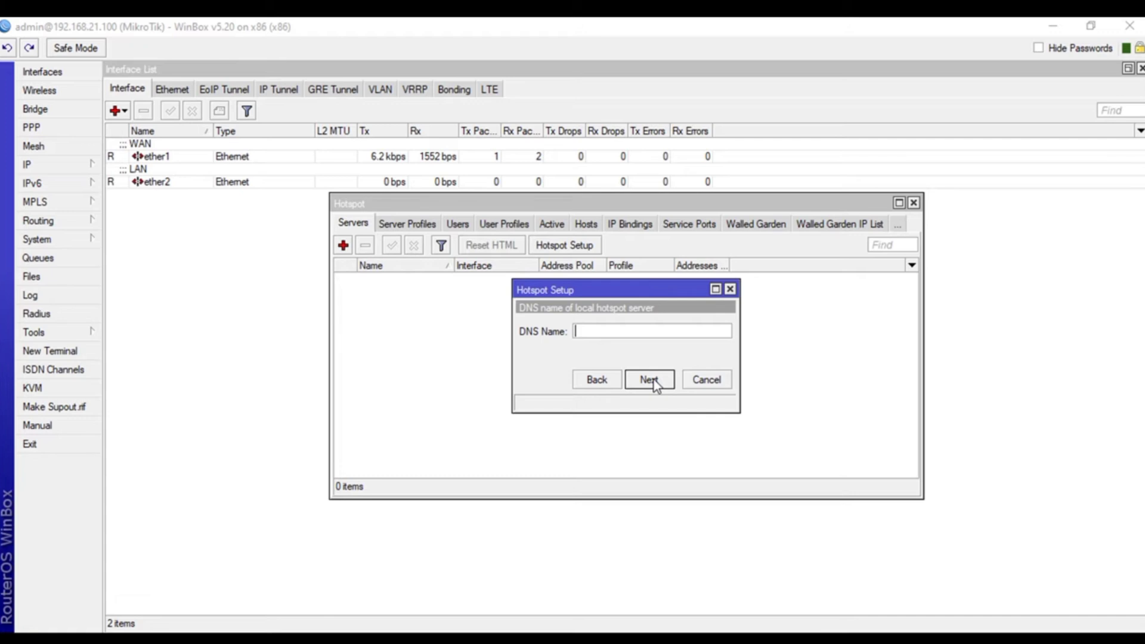
- Enter www1.alhanet.com as the hotspot DNS name and continue
text(www)
key(BackSpace)
key(BackSpace)
key(BackSpace)
text(talhanet.com)
key(Home)
text(www.1)
click(648, 380)
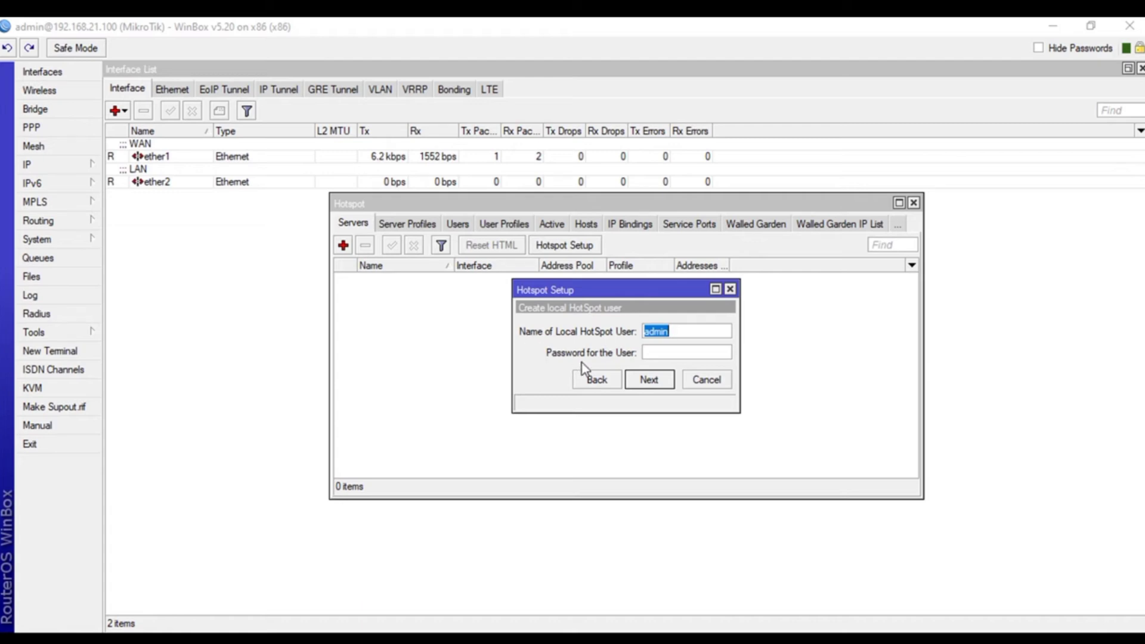
- Set a password for the local hotspot user, finish the setup, and move the completion message aside
click(685, 357)
text(1111)
click(659, 381)
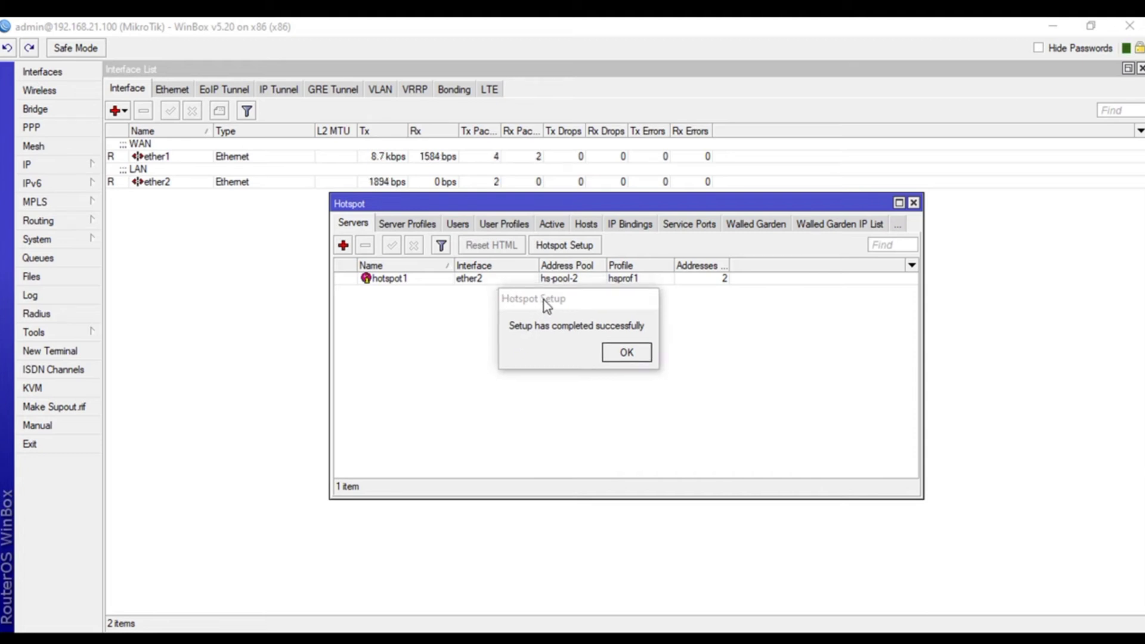
drag(535, 295, 844, 428)
drag(849, 388, 968, 519)
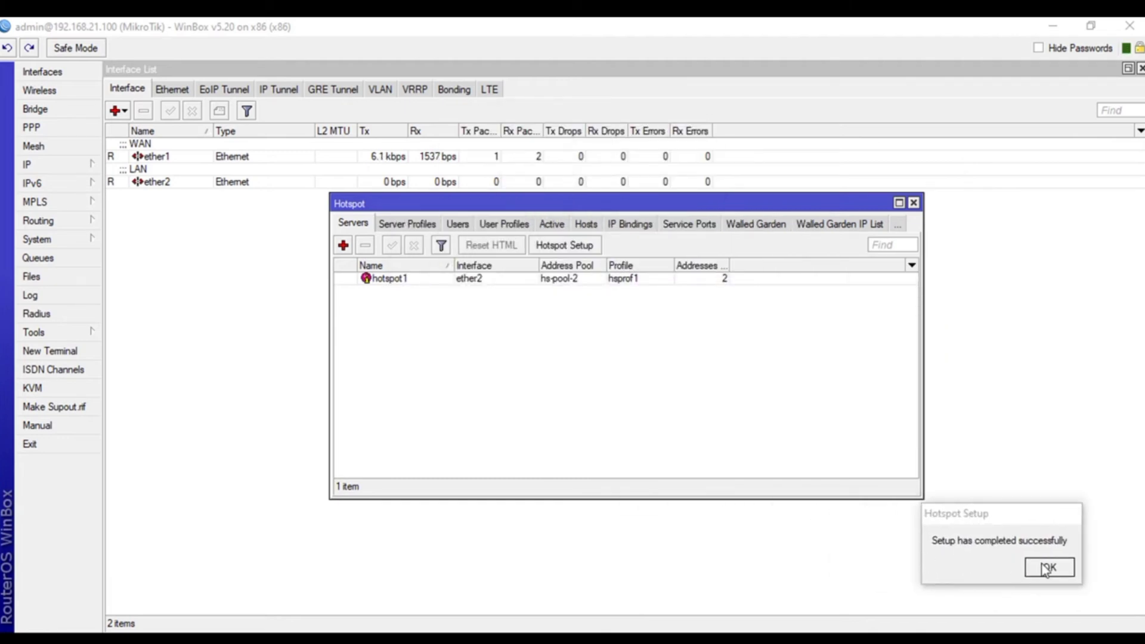
- Set hotspot1's Address Pool to none, then open the hsprof1 server profile
click(403, 279)
double_click(403, 279)
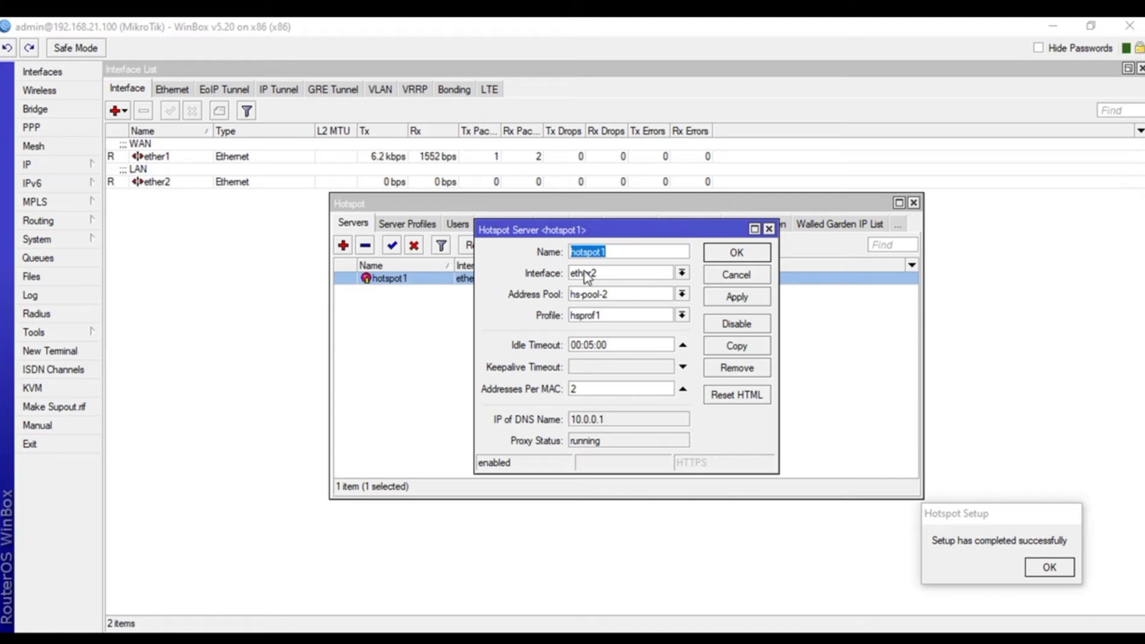
click(682, 294)
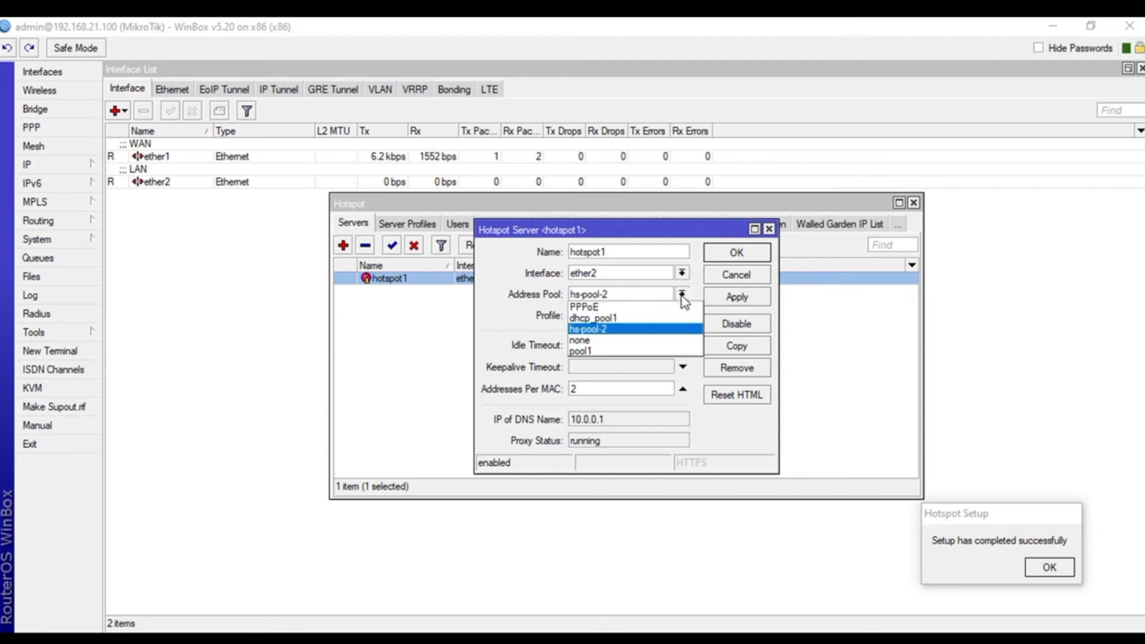
click(624, 341)
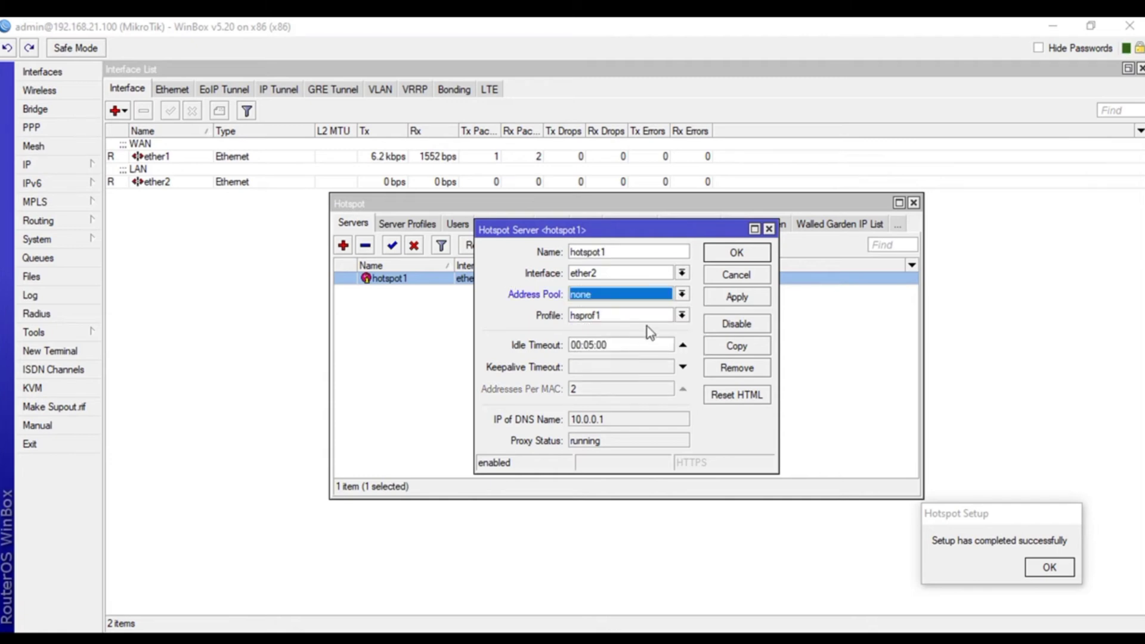
click(739, 297)
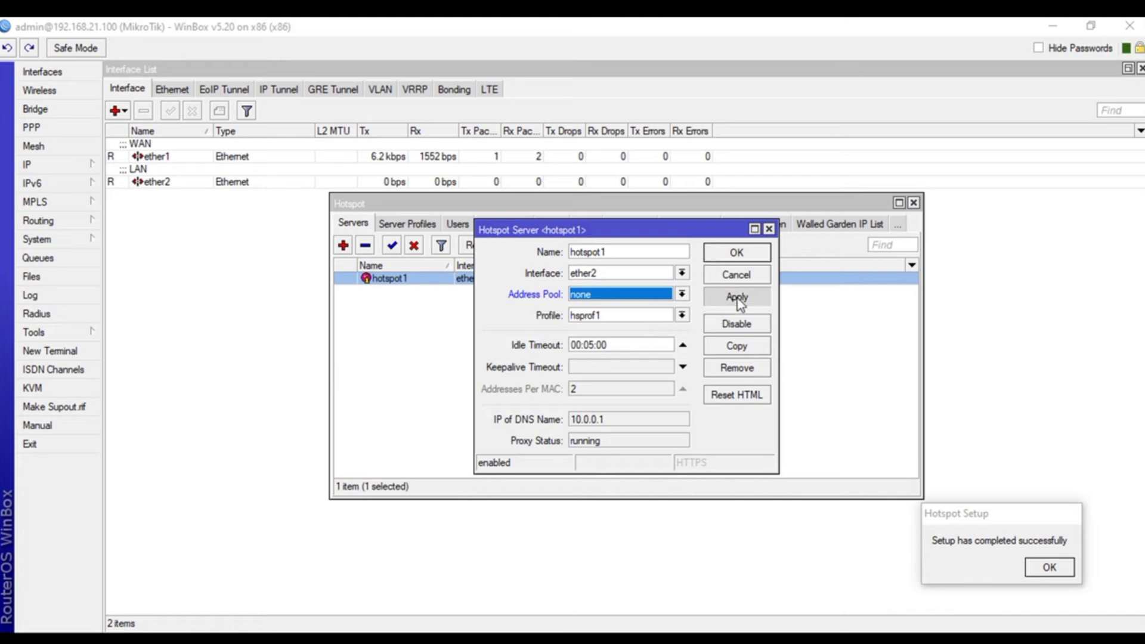
click(737, 253)
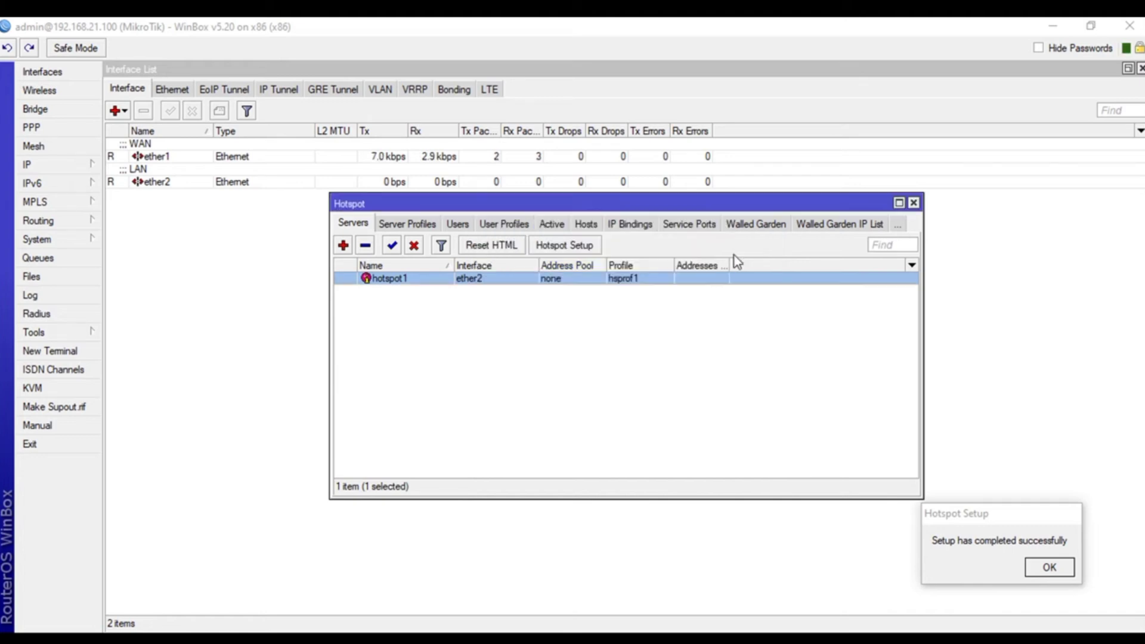
click(408, 223)
double_click(385, 291)
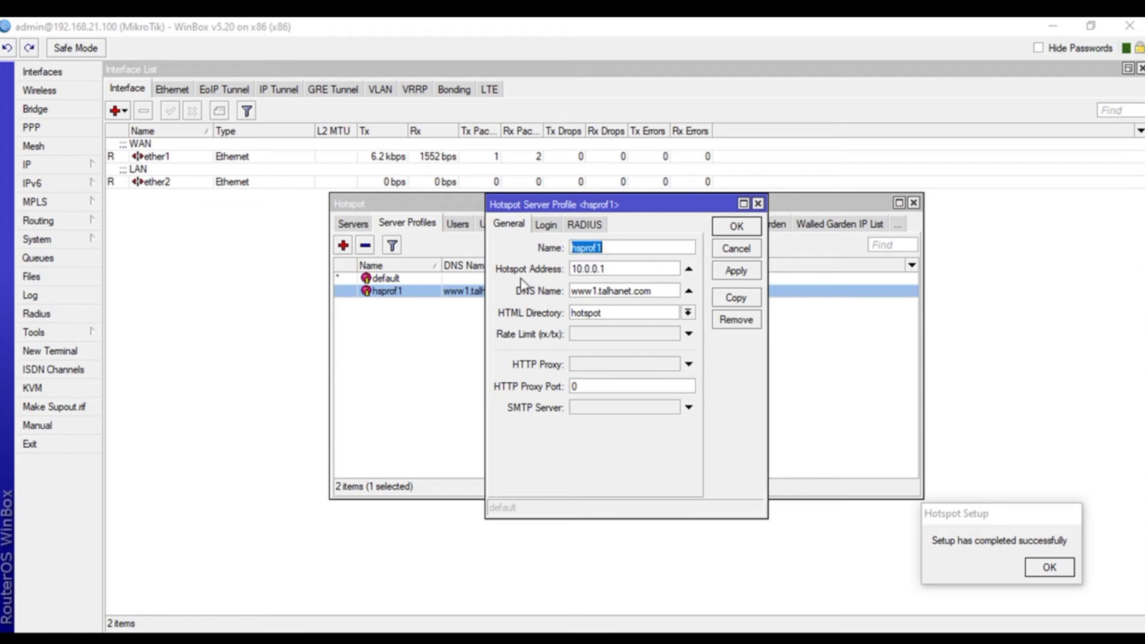
- Enable HTTP PAP login in hsprof1, alongside the existing HTTP CHAP and cookie login
click(546, 225)
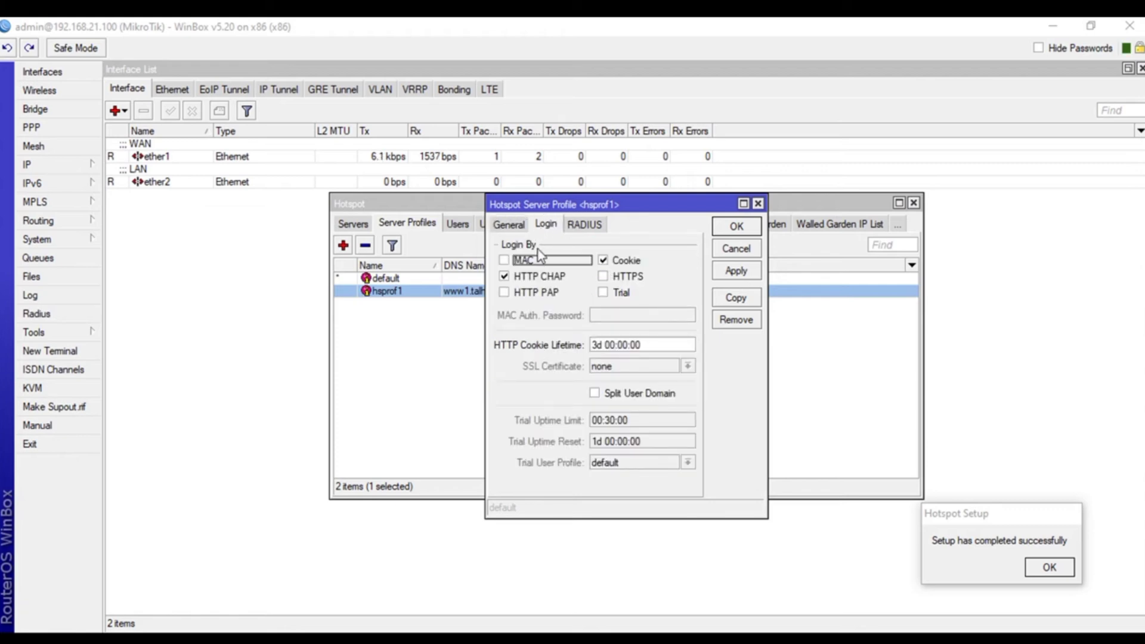
click(522, 298)
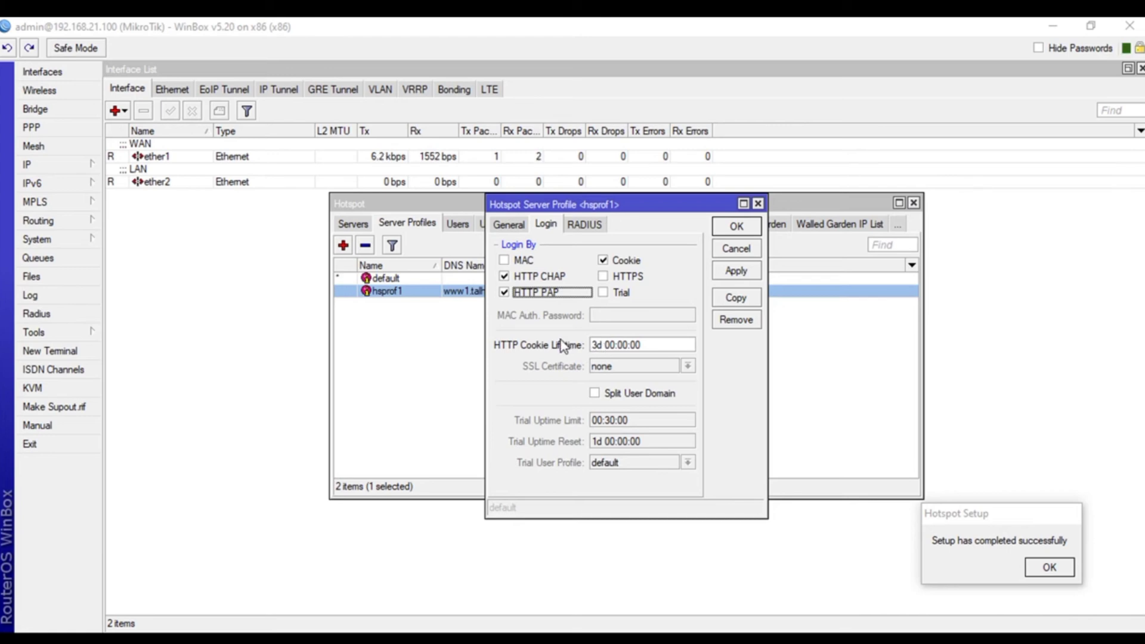
click(584, 227)
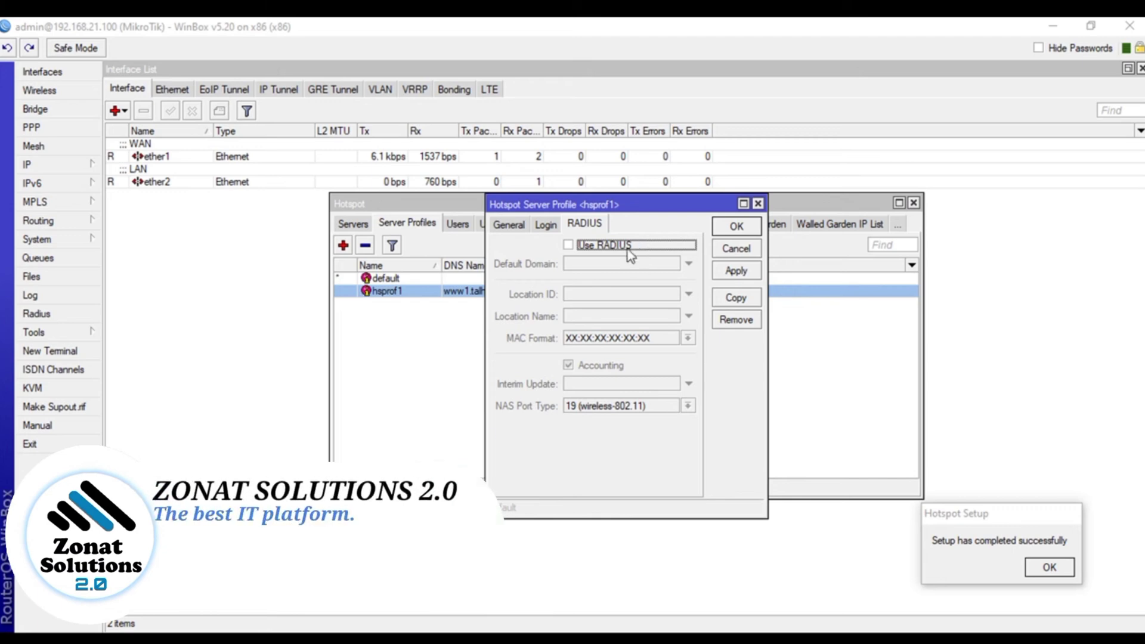
- Turn on RADIUS for hsprof1 with a 00:01:00 interim update, save it, and close Hotspot
click(589, 245)
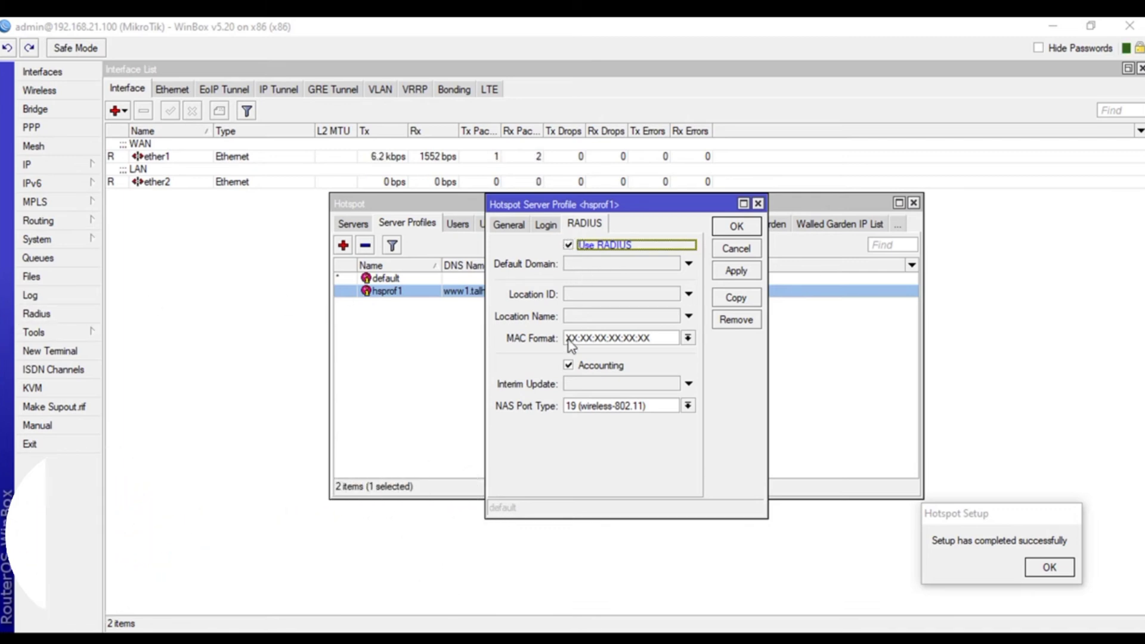
click(592, 384)
click(592, 384)
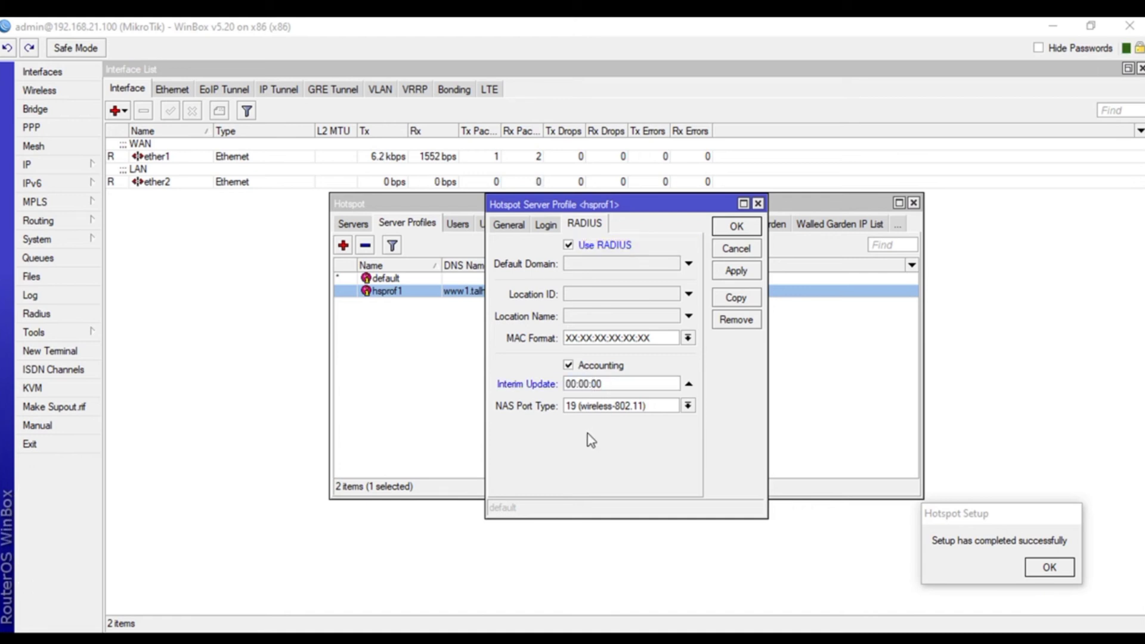
text(1)
click(750, 271)
click(740, 229)
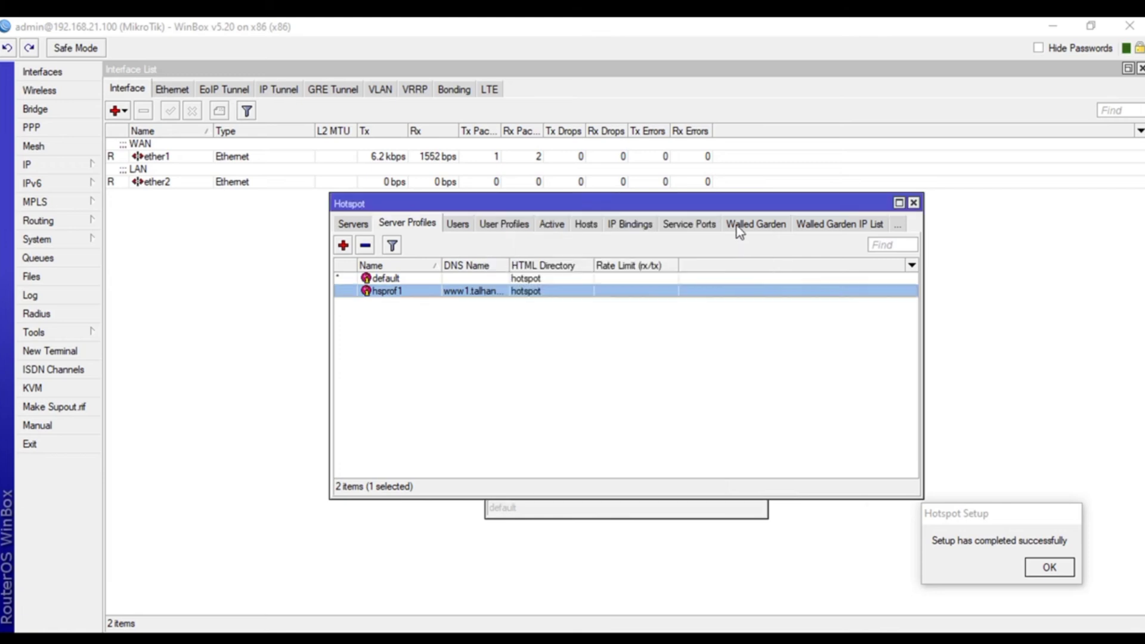
click(913, 203)
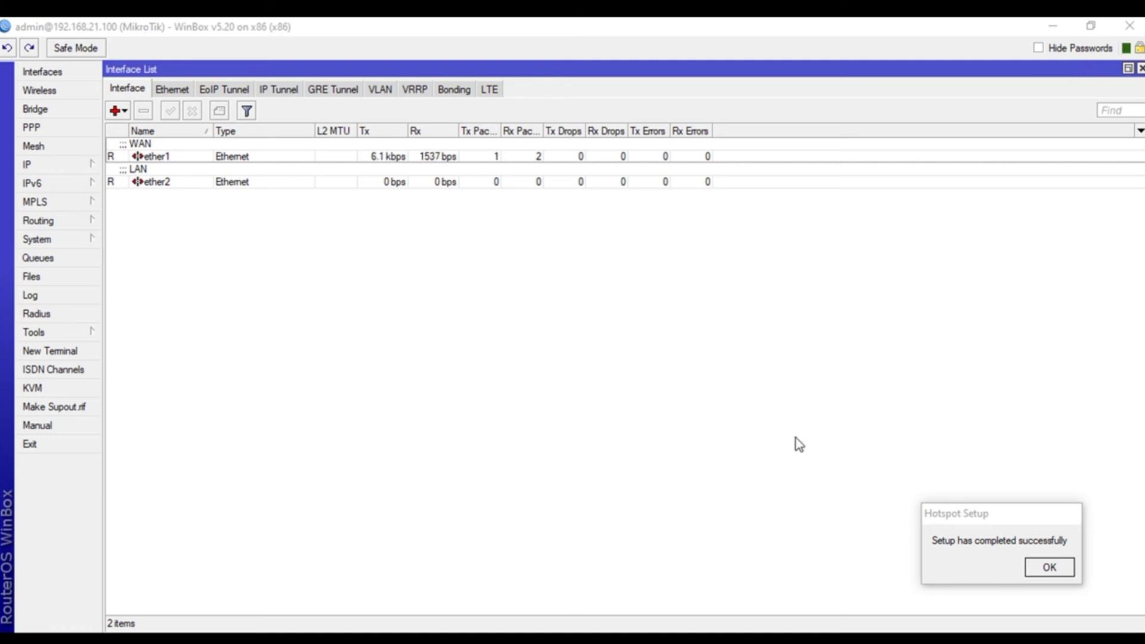
- Open the srcnat masquerade rule for 10.0.0.0/8 from the maximized IP > Firewall NAT list
click(70, 167)
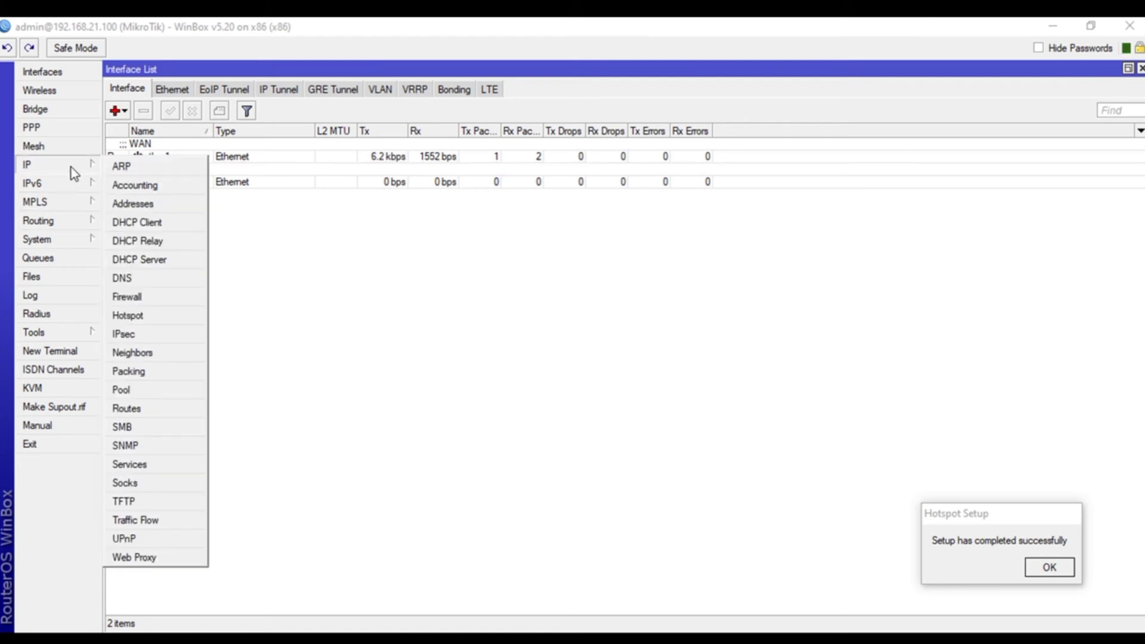
click(149, 301)
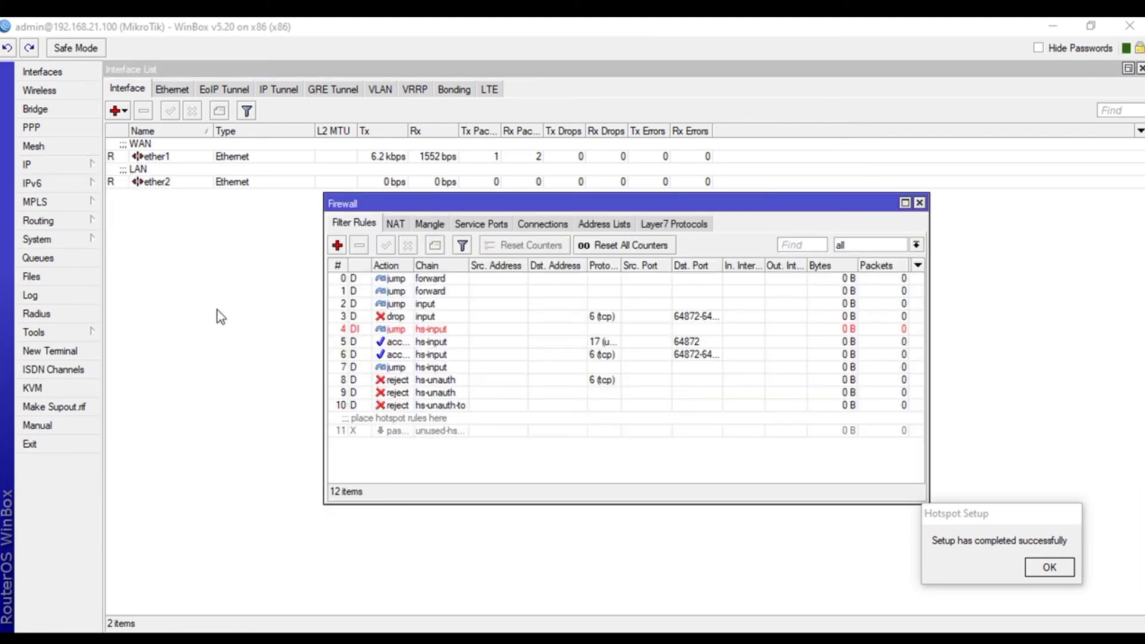
click(395, 224)
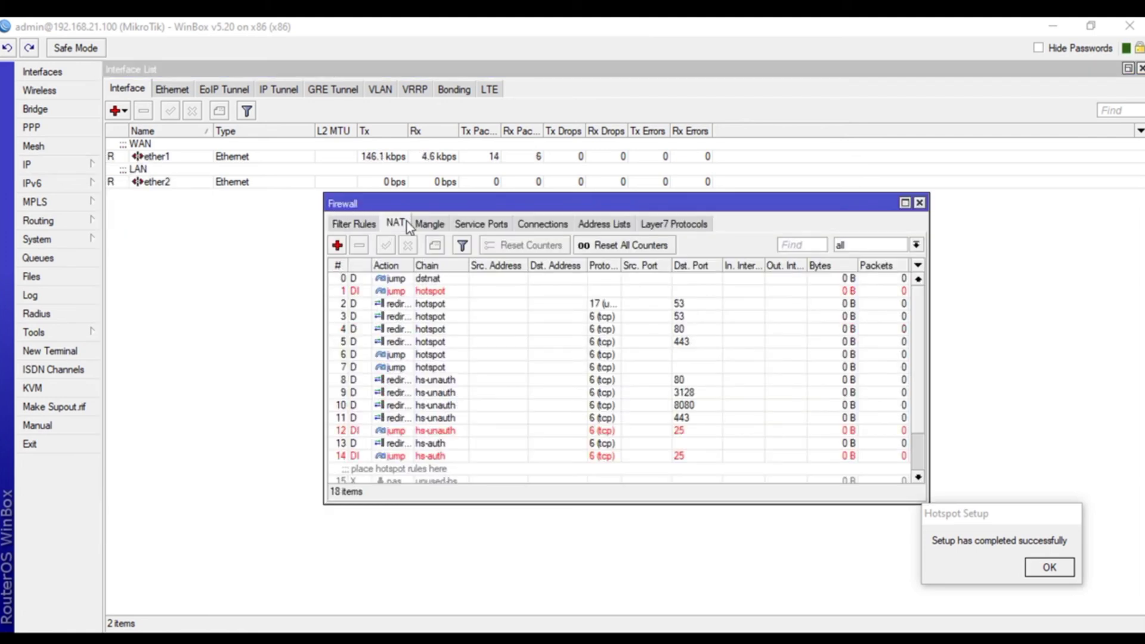
double_click(612, 205)
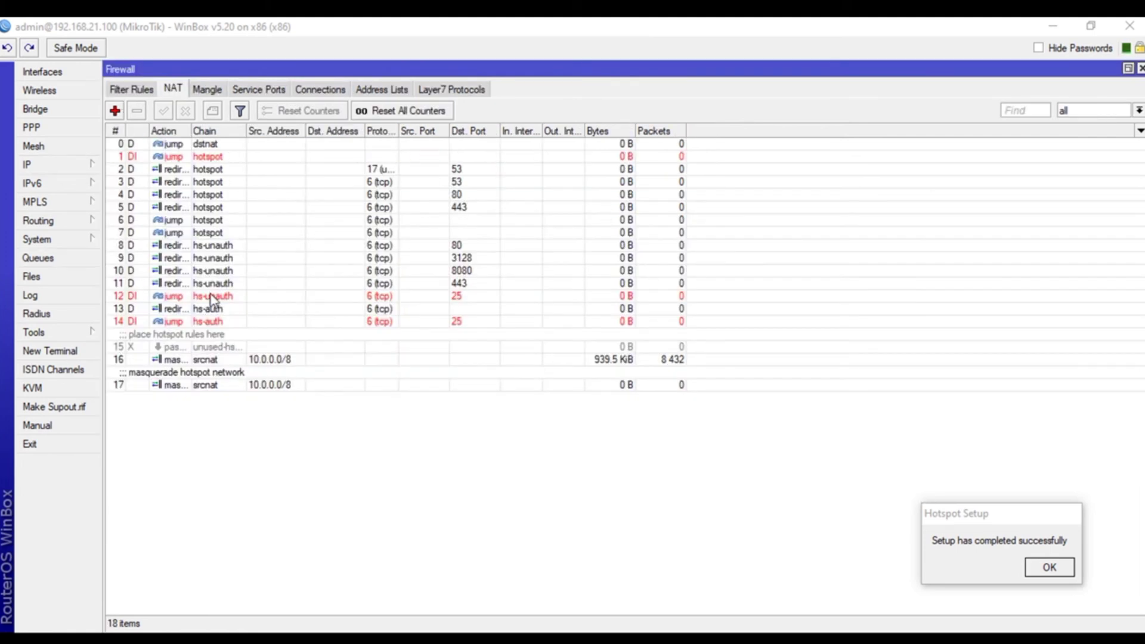
click(189, 384)
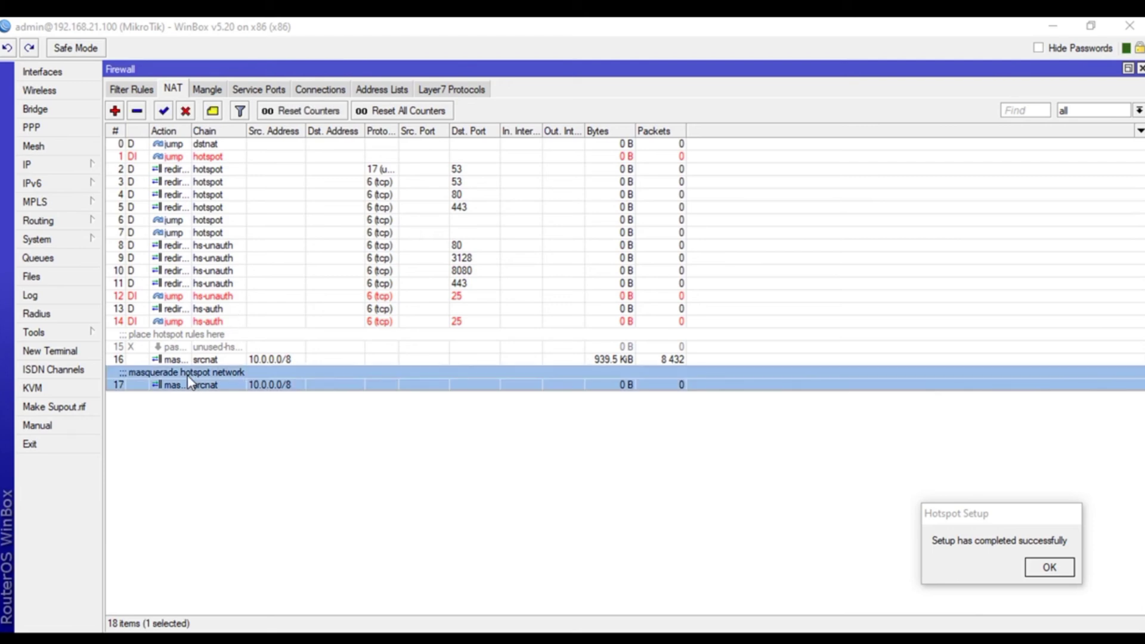
double_click(189, 385)
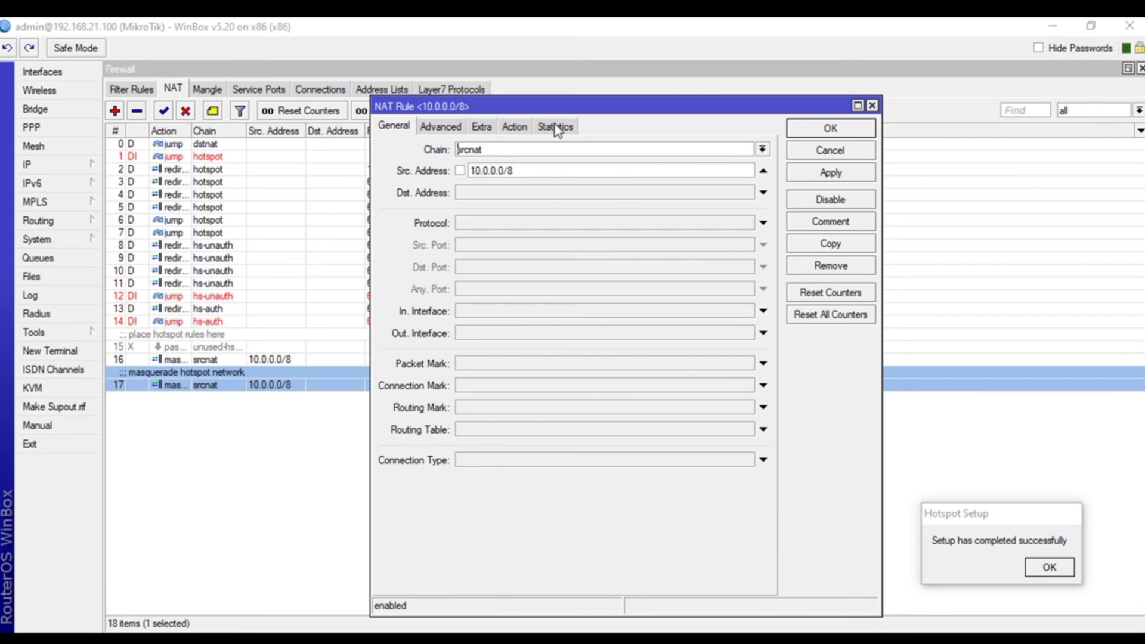
- Confirm the hotspot NAT rule's action stays masquerade, apply and close it, then go to Interfaces
click(514, 126)
click(408, 127)
click(844, 173)
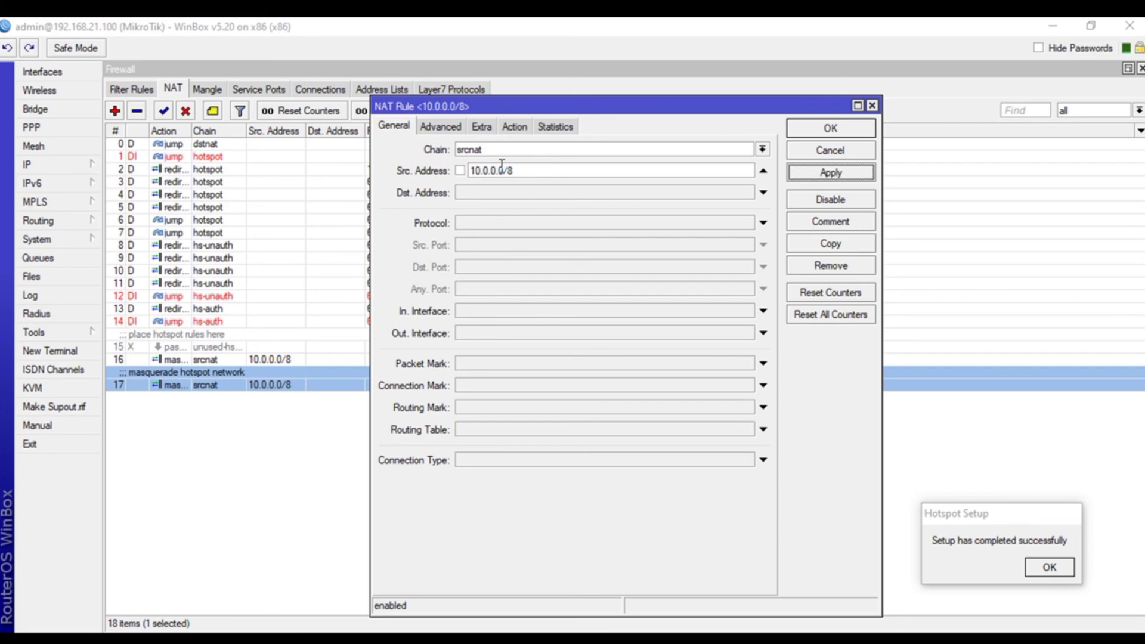
click(516, 127)
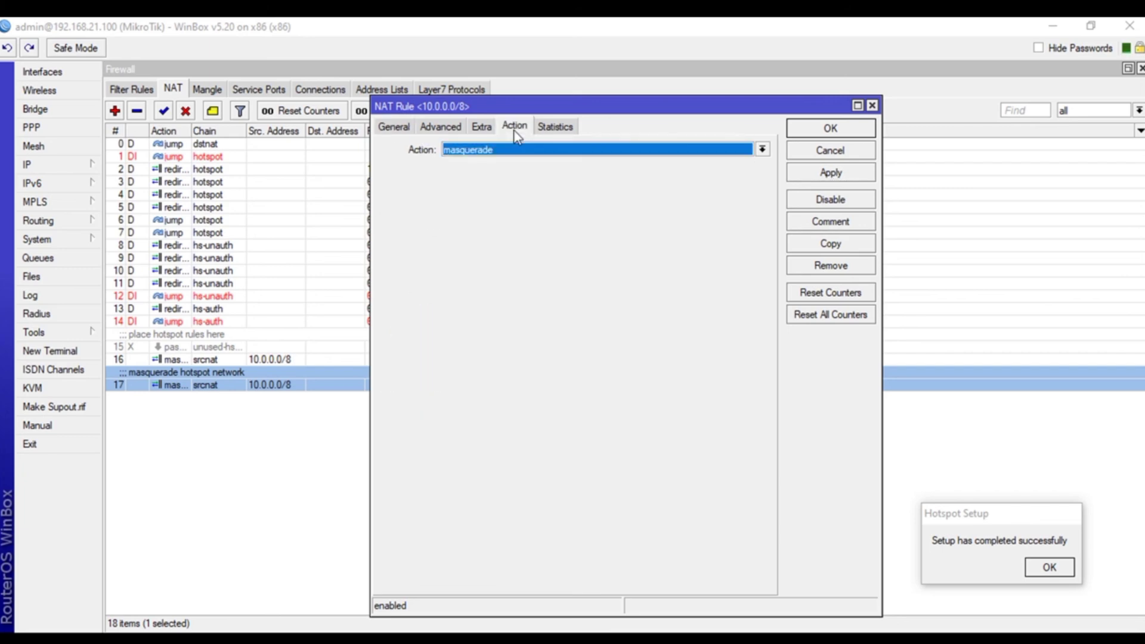
click(549, 152)
click(540, 153)
click(632, 157)
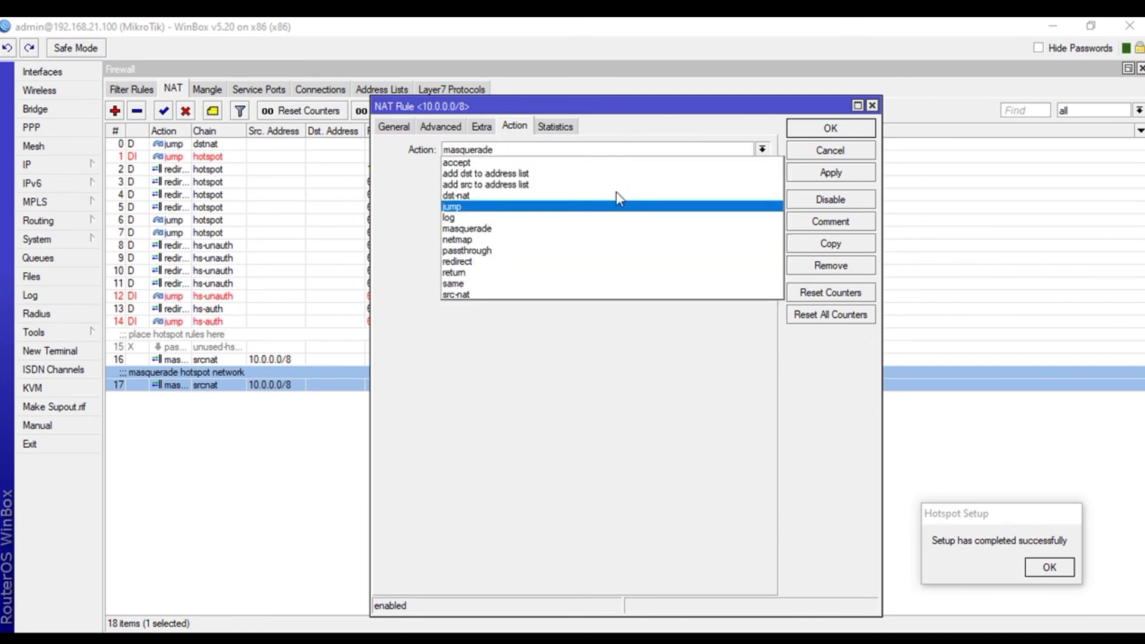
click(477, 228)
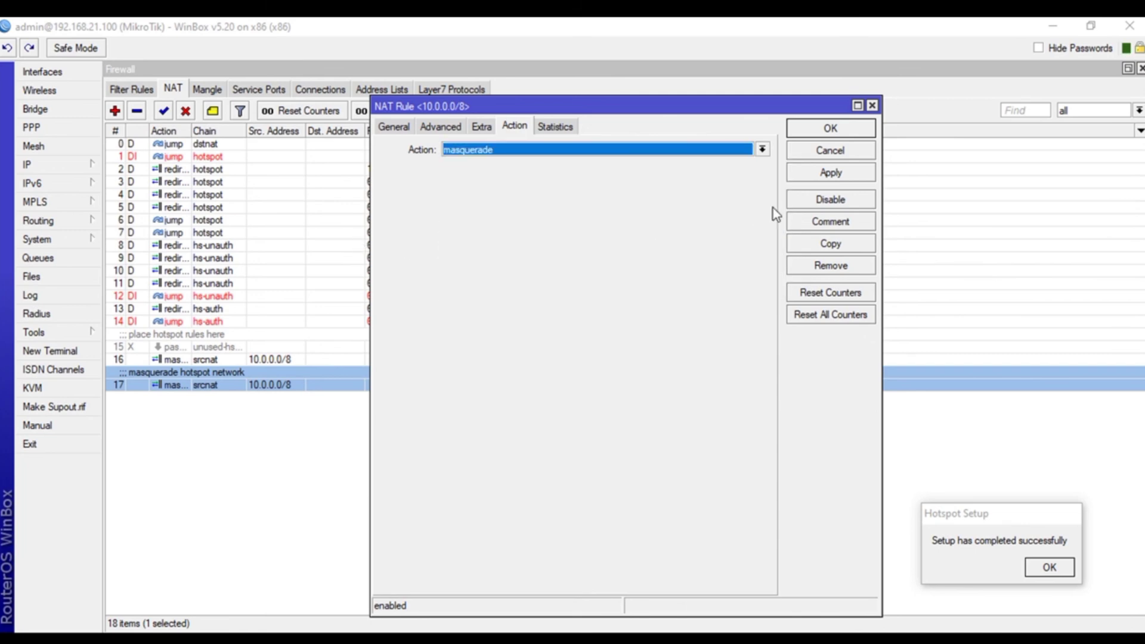
click(811, 176)
click(830, 128)
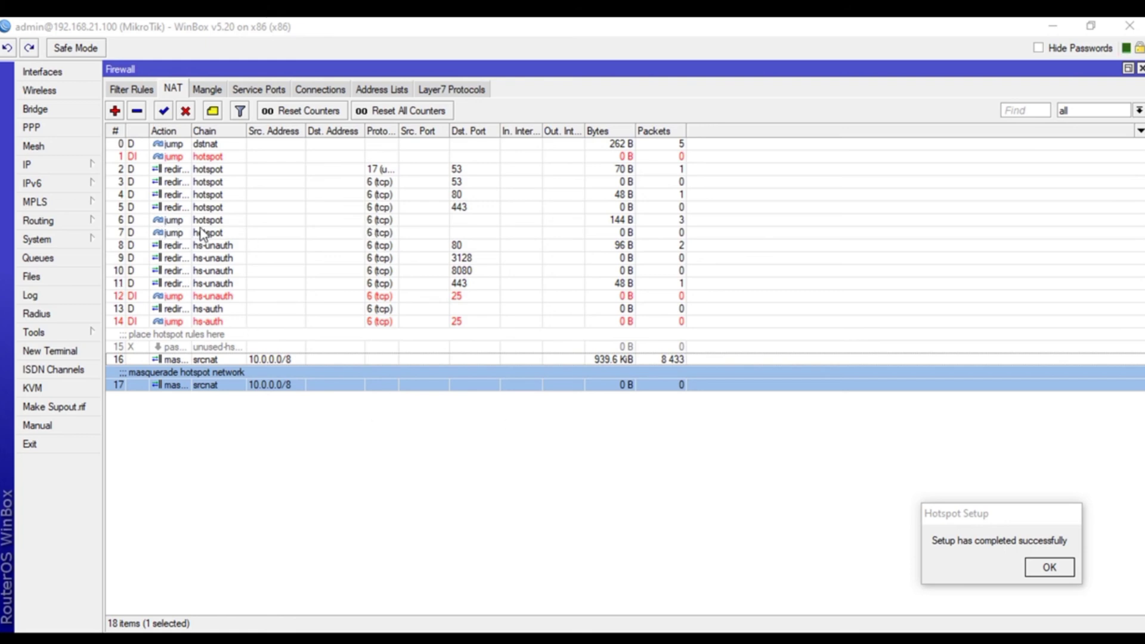
click(29, 72)
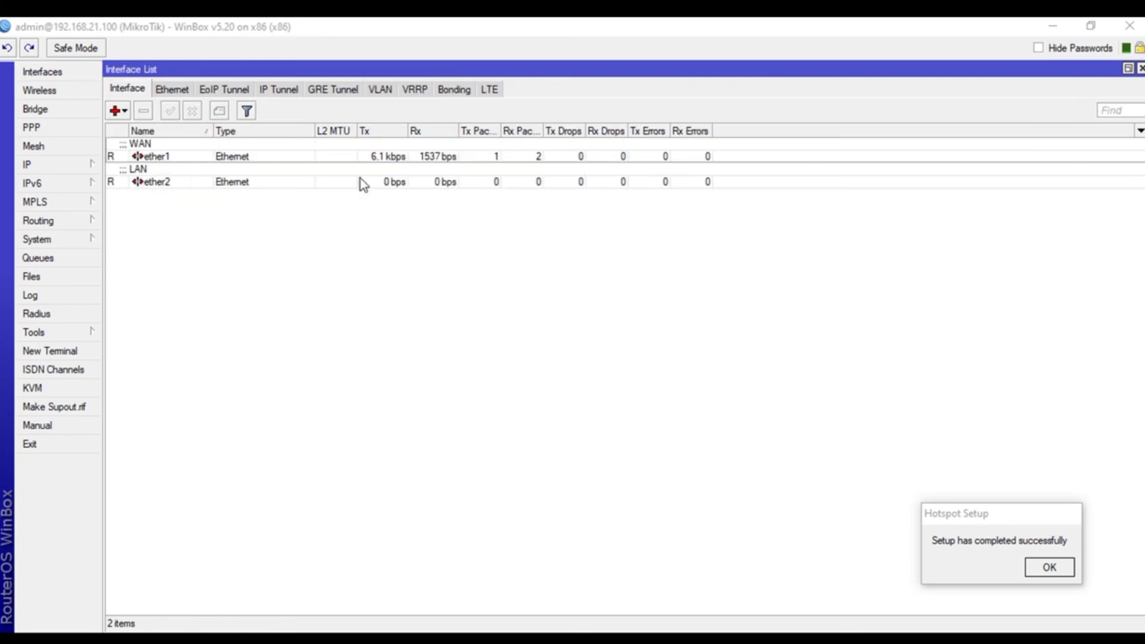